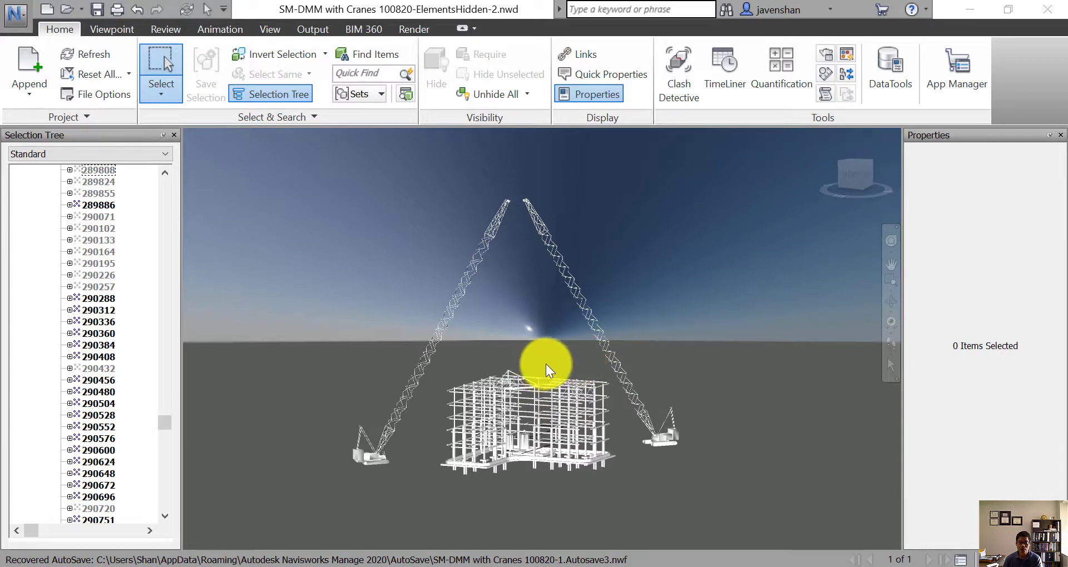
Box-select the two cranes and the whole visible building frame using the Select Box mode.
middle_click_drag(538, 355, 615, 344)
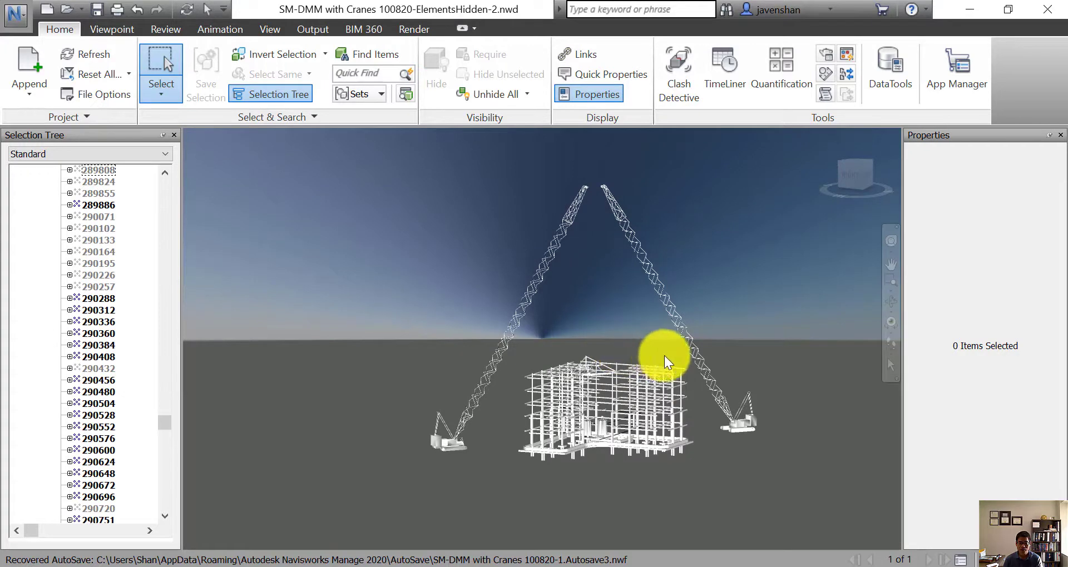
left_click(887, 241)
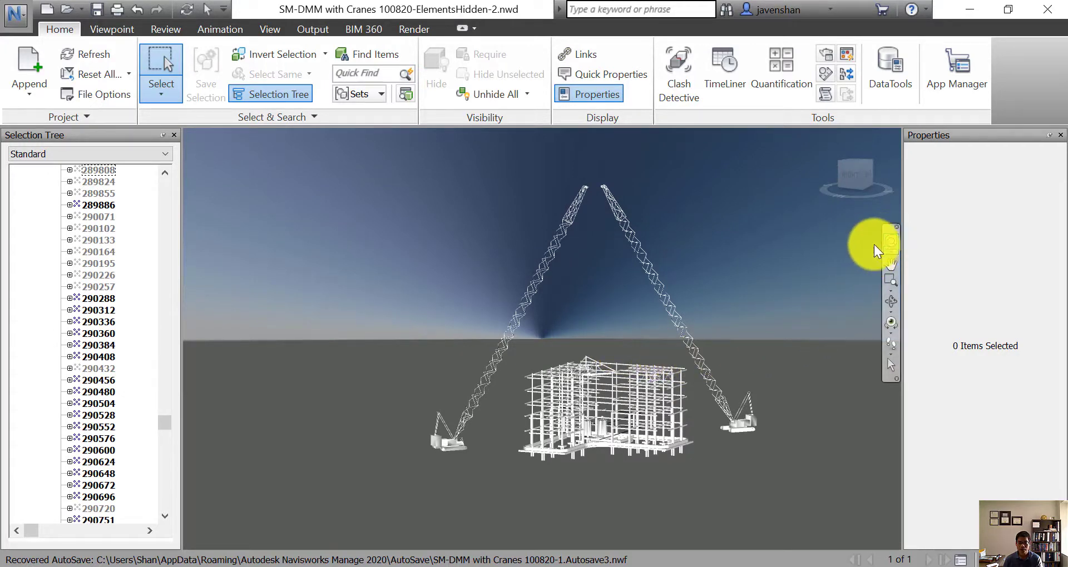
left_click_drag(771, 320, 745, 331)
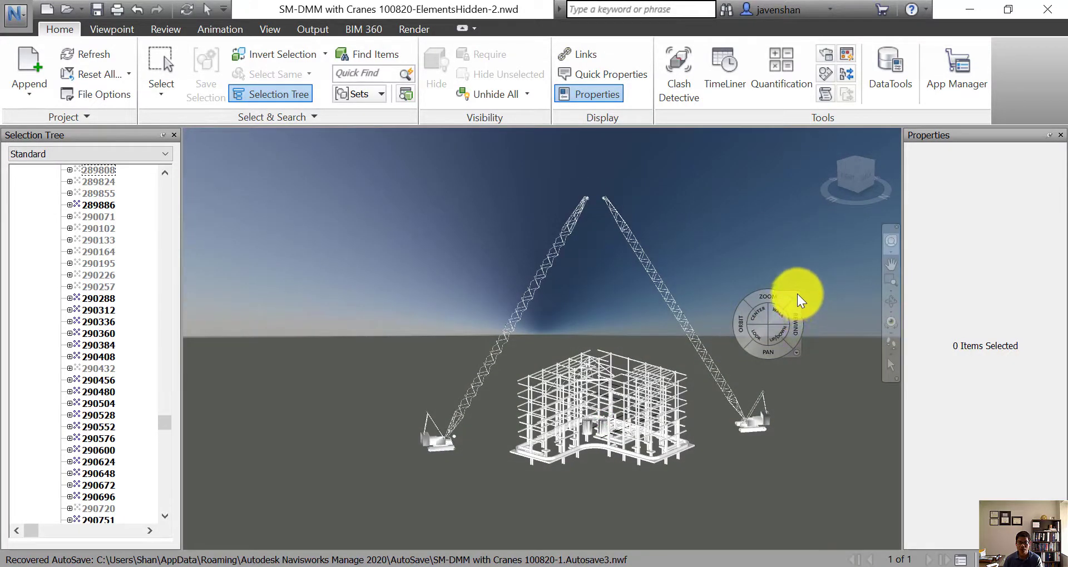
key("Escape")
scroll(529, 333, "down", 3)
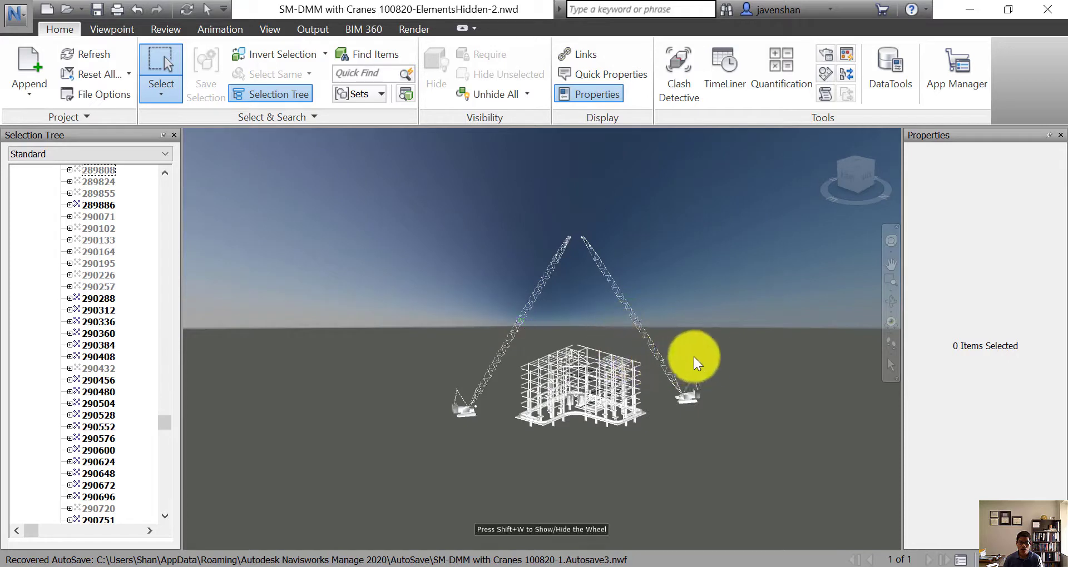
middle_click_drag(696, 357, 577, 374)
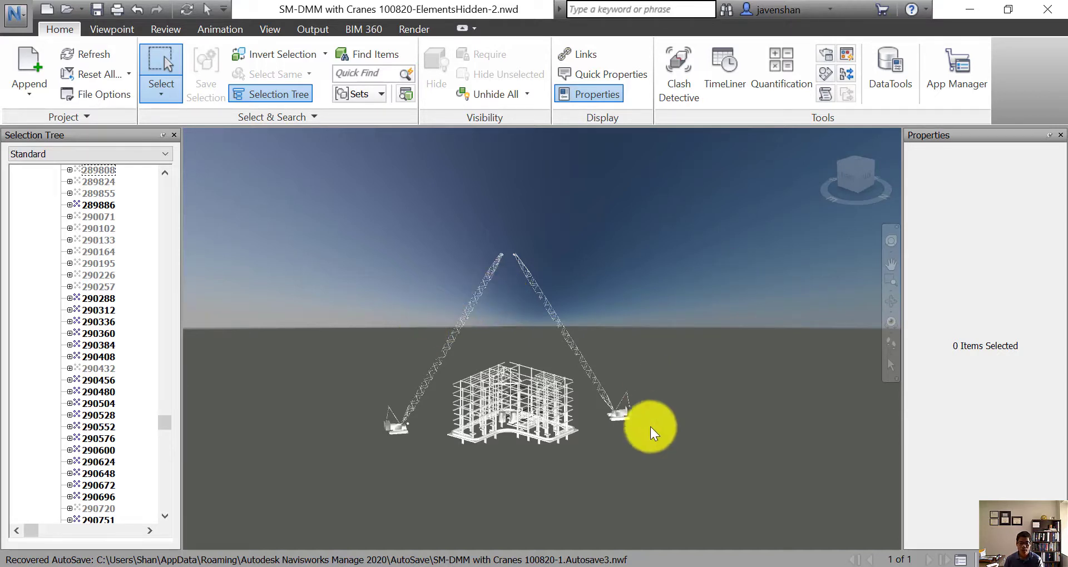
left_click_drag(307, 204, 704, 485)
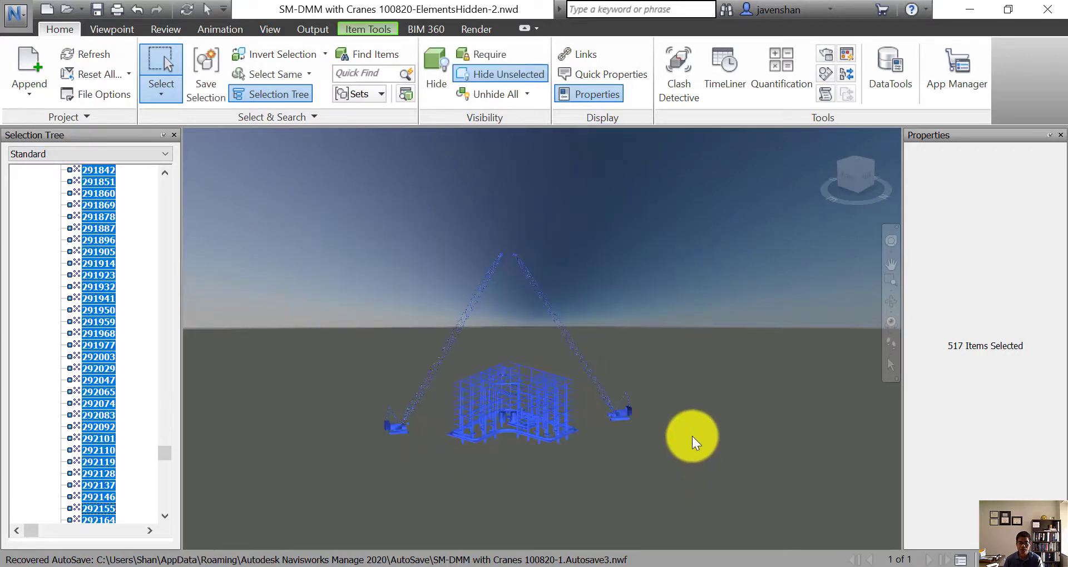
left_click(170, 89)
left_click(151, 119)
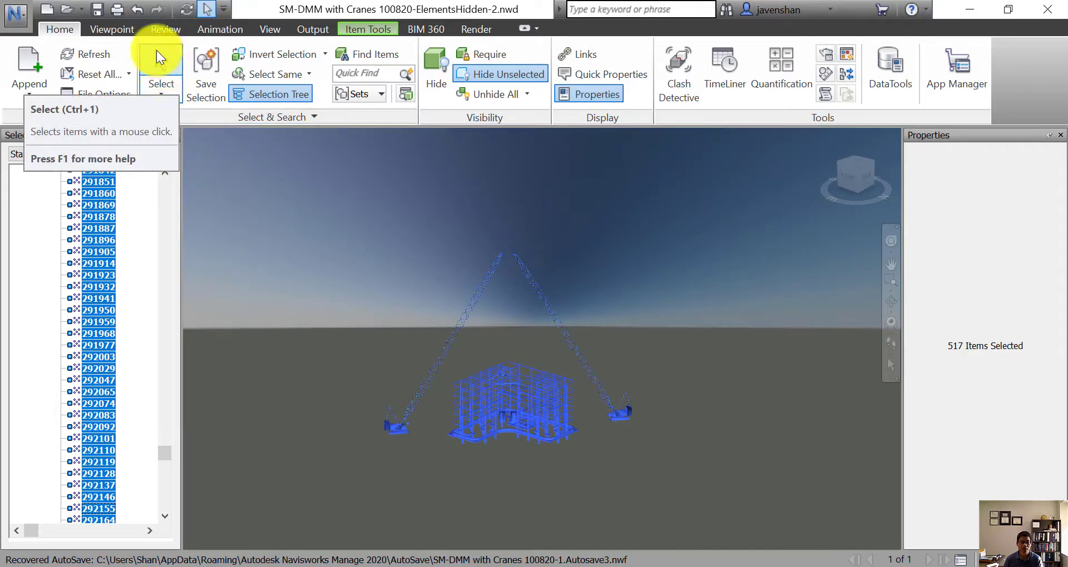
left_click(162, 89)
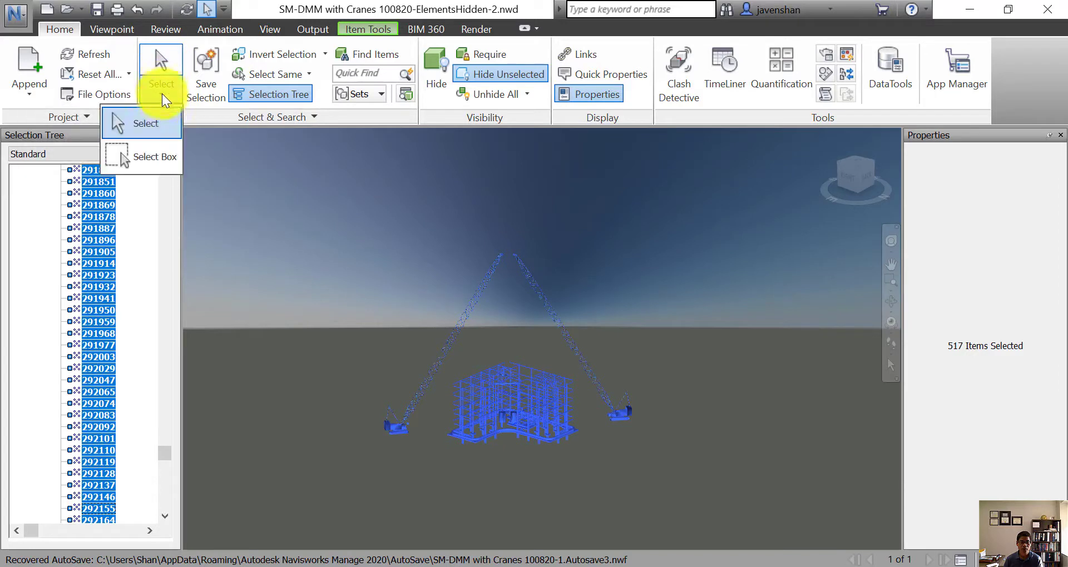
left_click(146, 154)
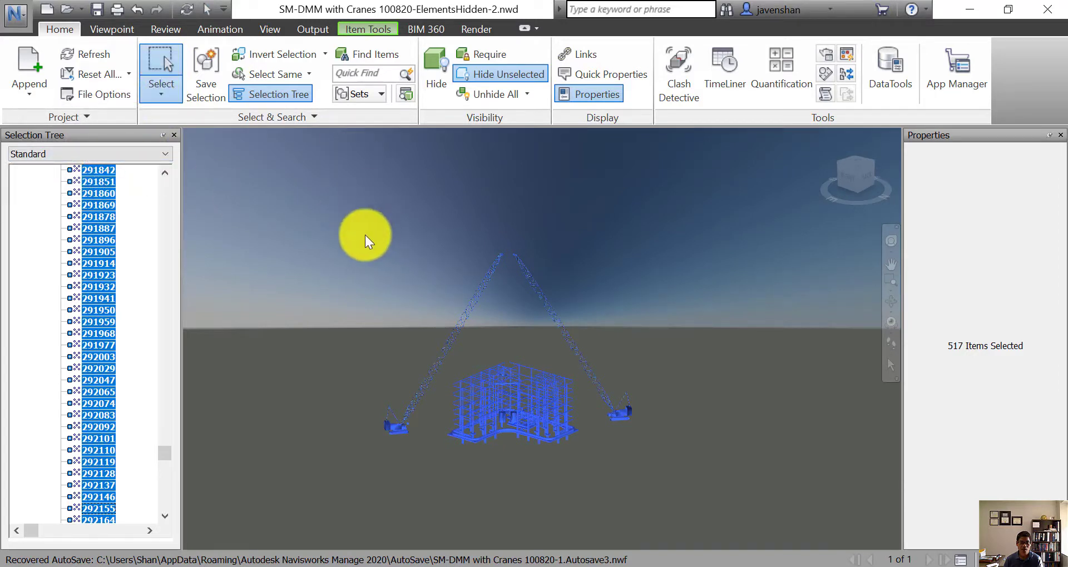
left_click_drag(333, 216, 736, 499)
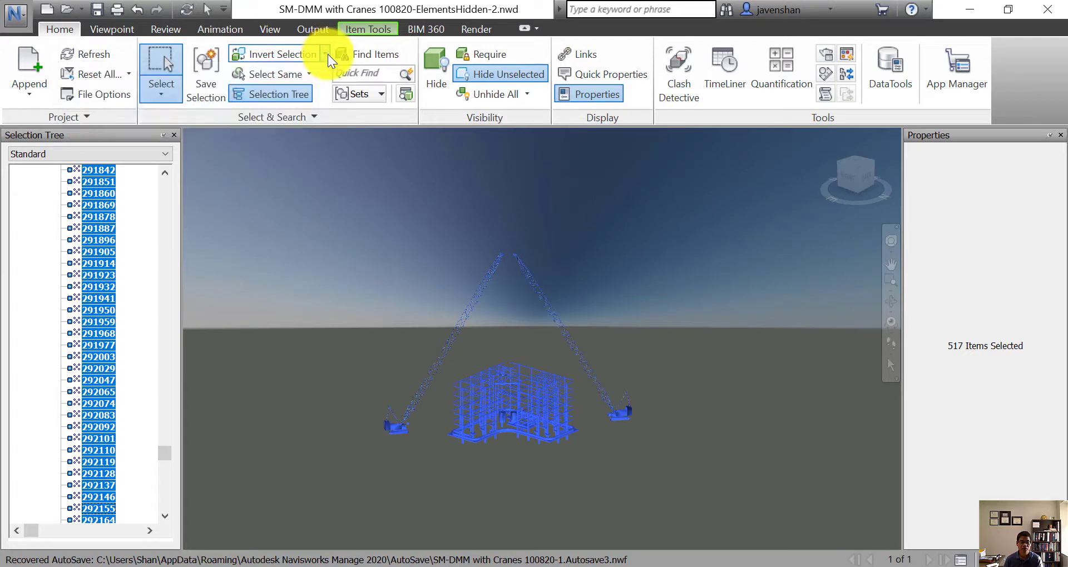
Invert the selection to the hidden elements and save it as a selection set named HinddenElements.
left_click(285, 52)
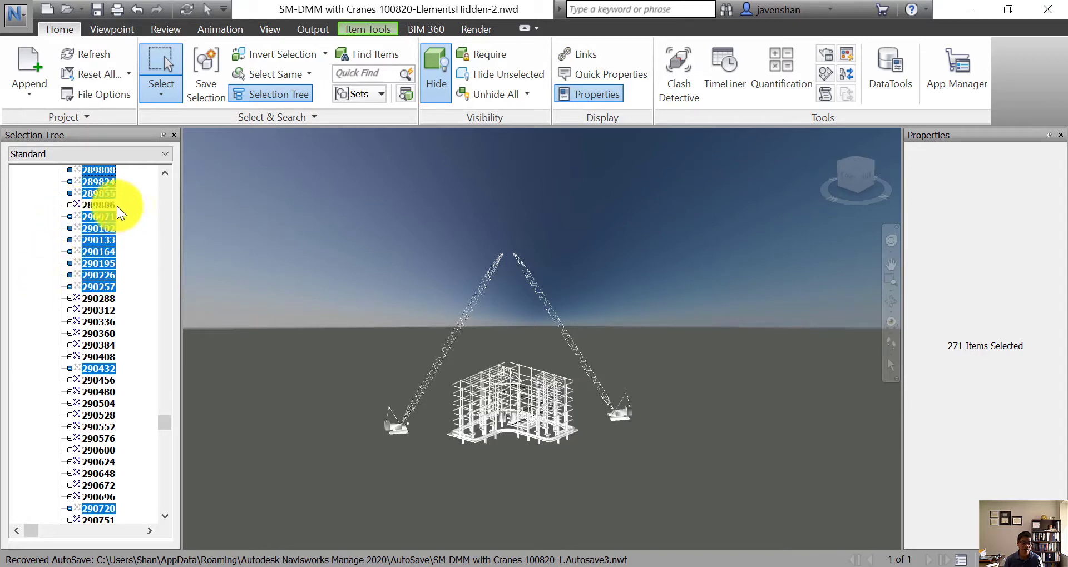
left_click(364, 94)
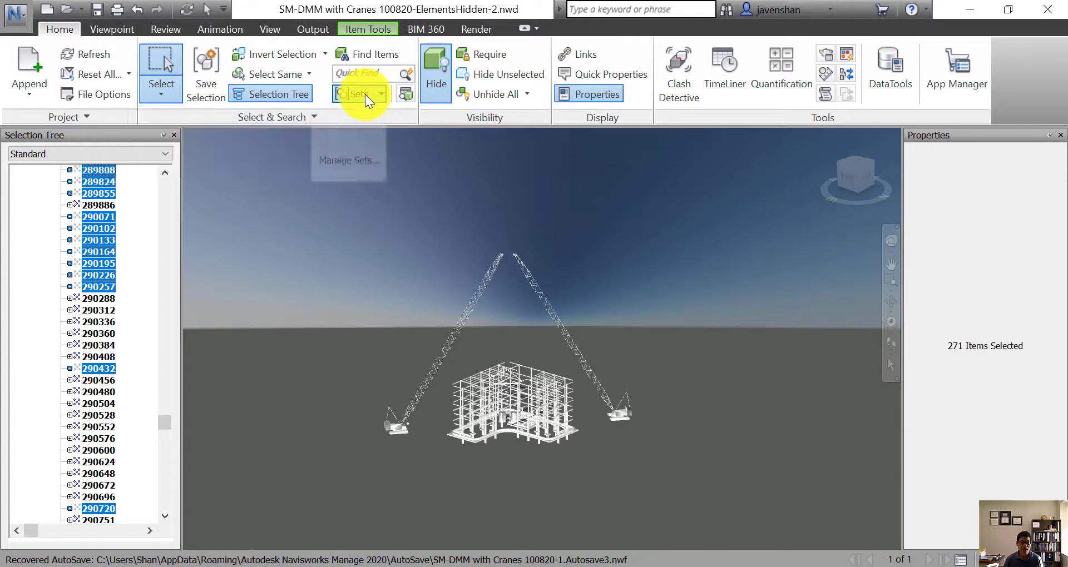
left_click(344, 153)
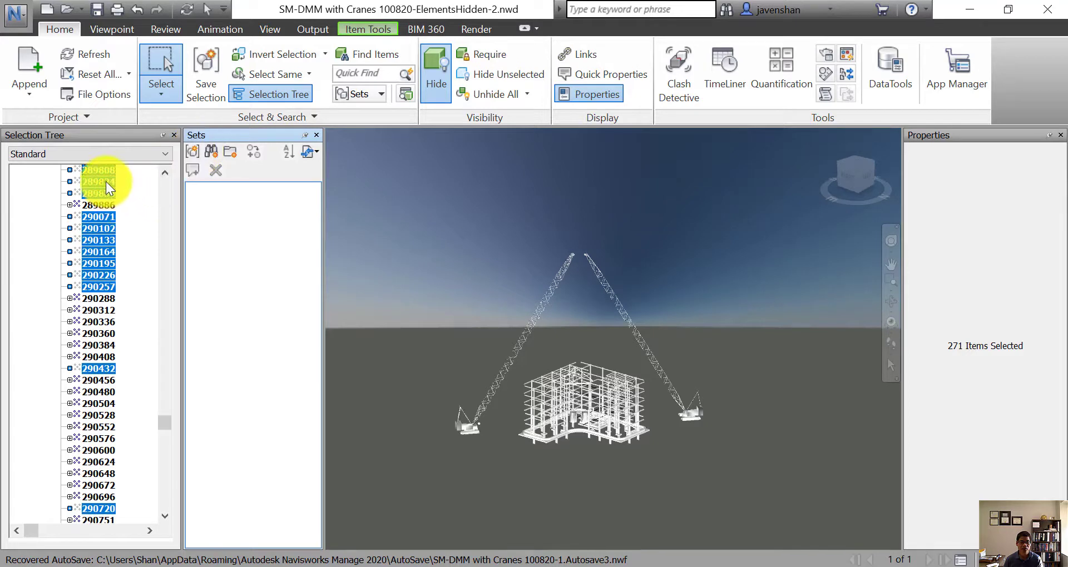
left_click(195, 153)
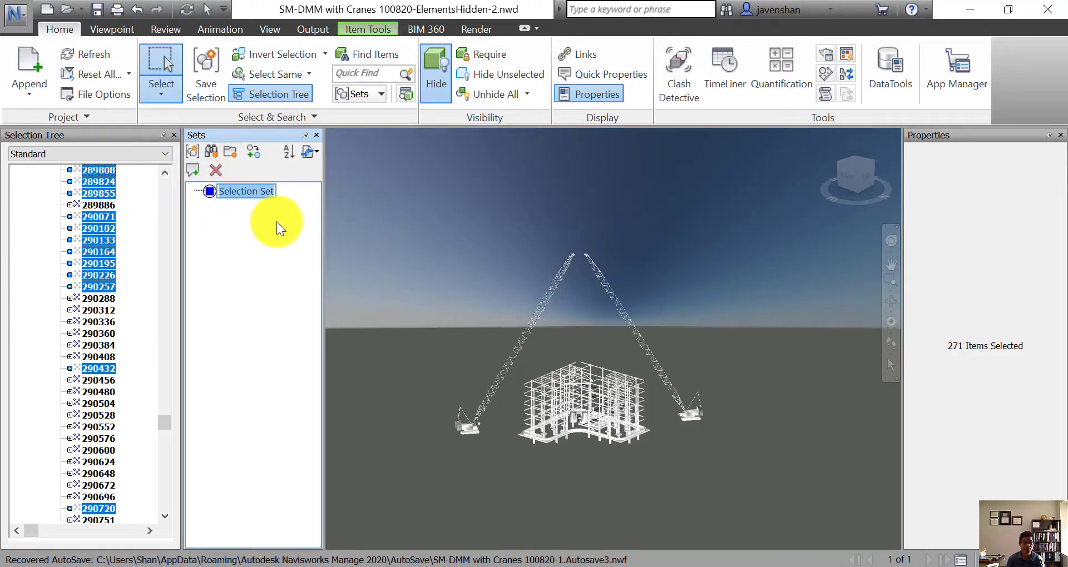
type("Hin")
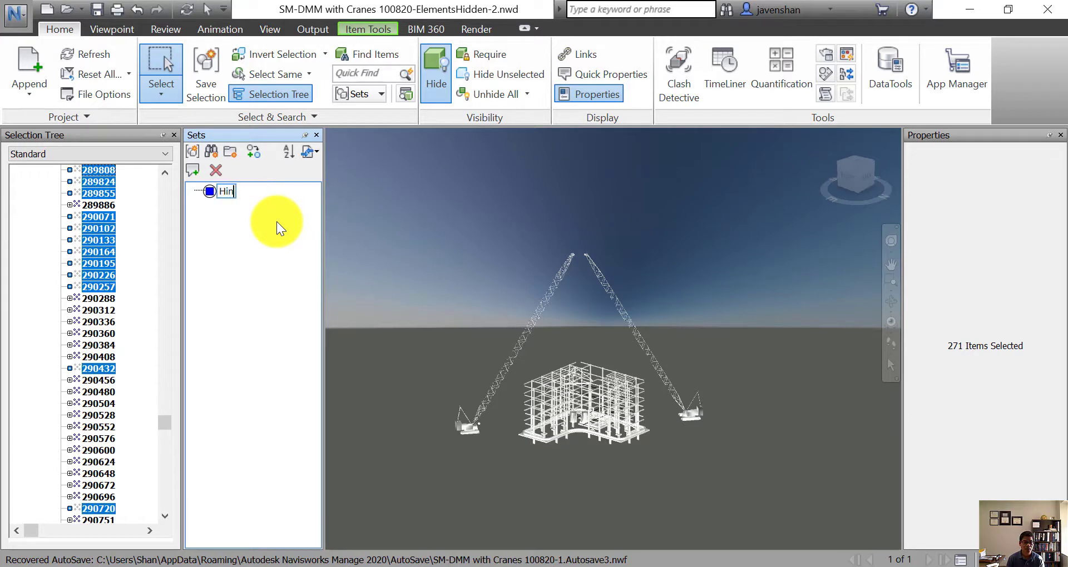
type("ddenElements")
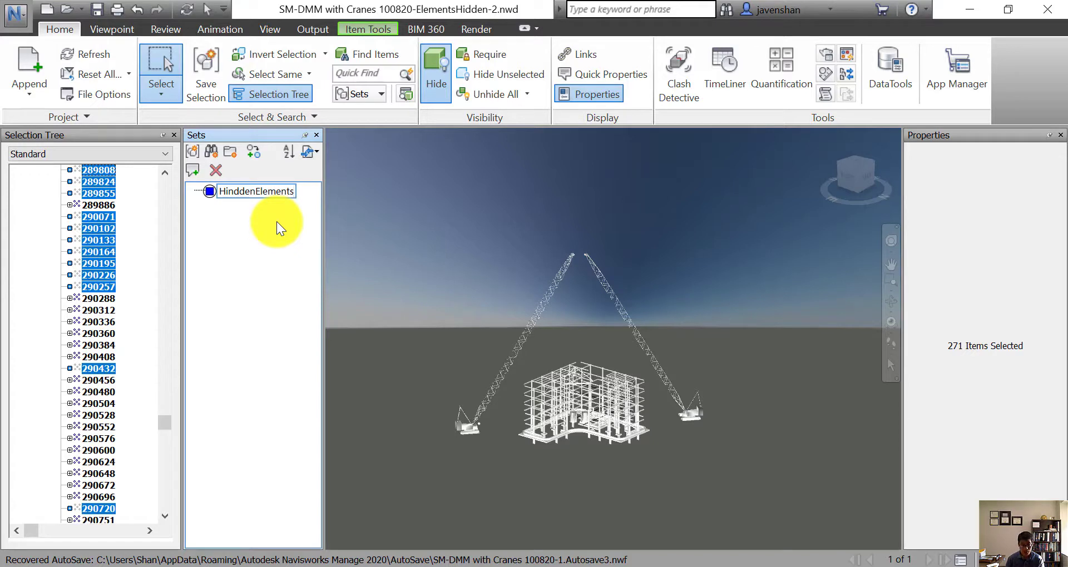
key("Return")
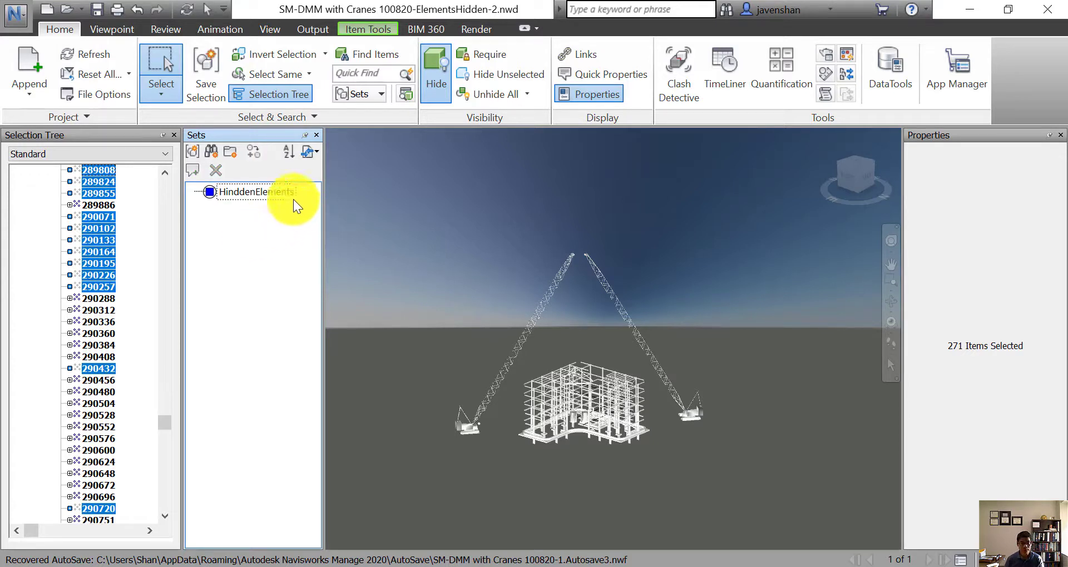
Show the building's hidden elements in the model through the HinddenElements selection set.
left_click(272, 195)
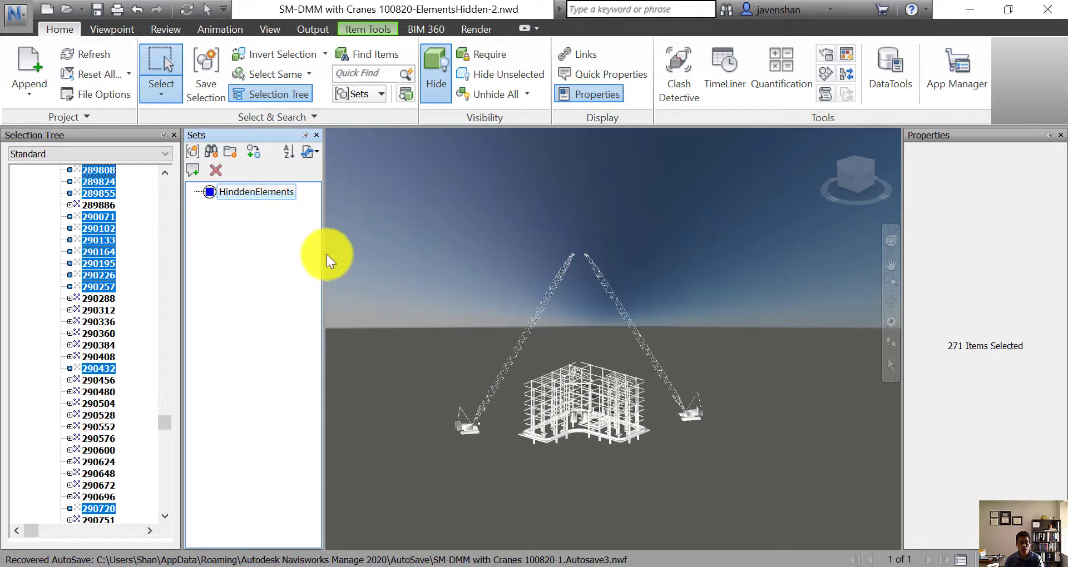
left_click(445, 243)
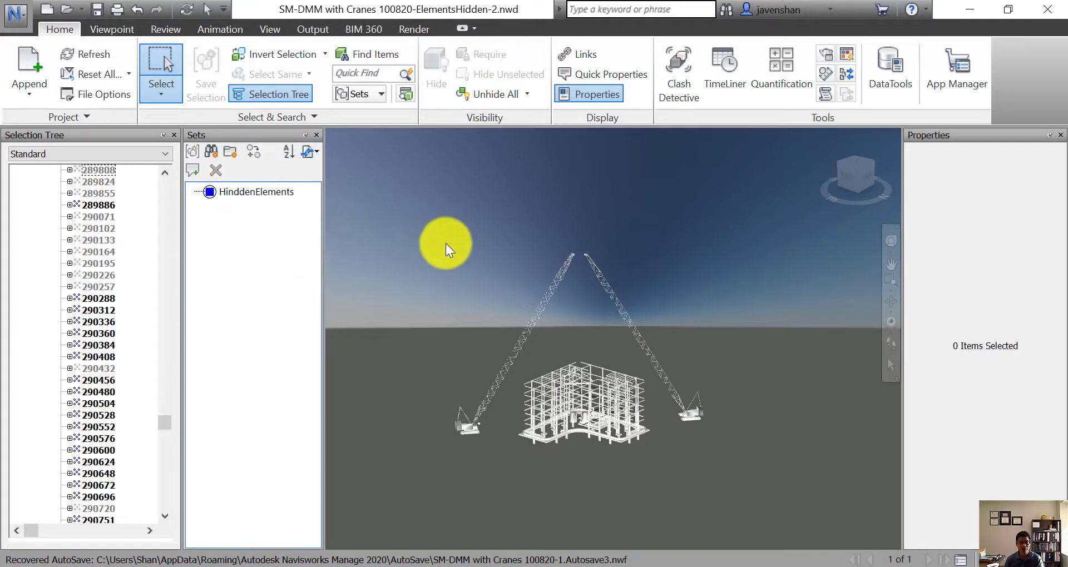
left_click(259, 195)
right_click(256, 191)
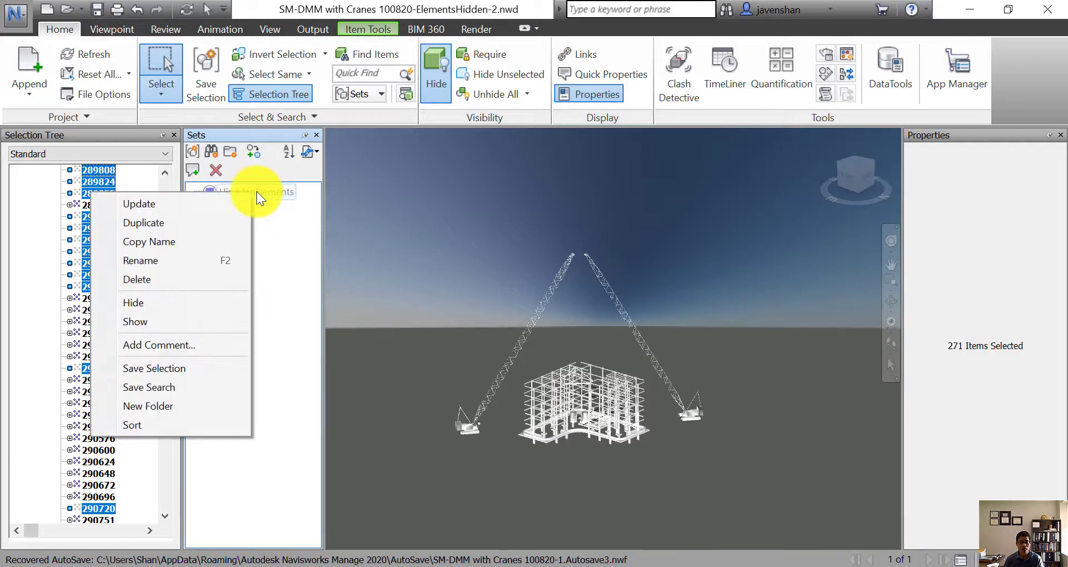
left_click(251, 315)
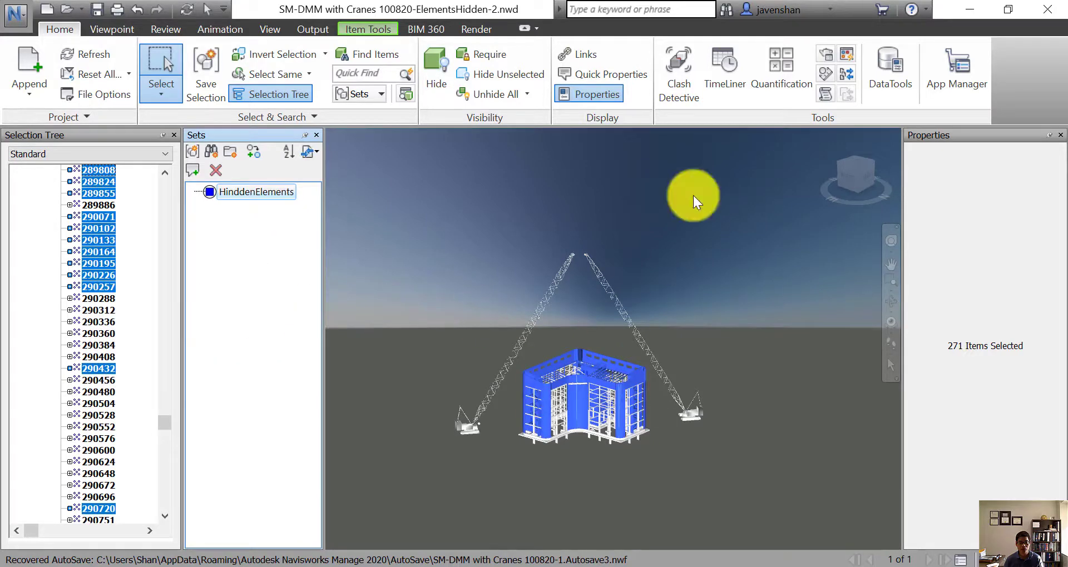
scroll(592, 412, "up", 5)
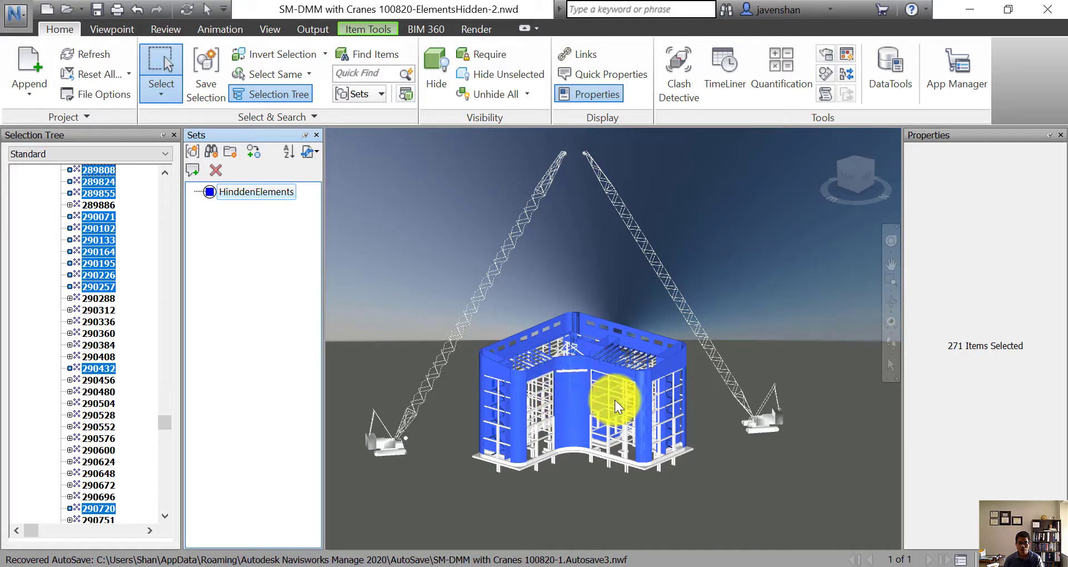
Hide all elements of the HinddenElements set again and clear the selection.
right_click(233, 191)
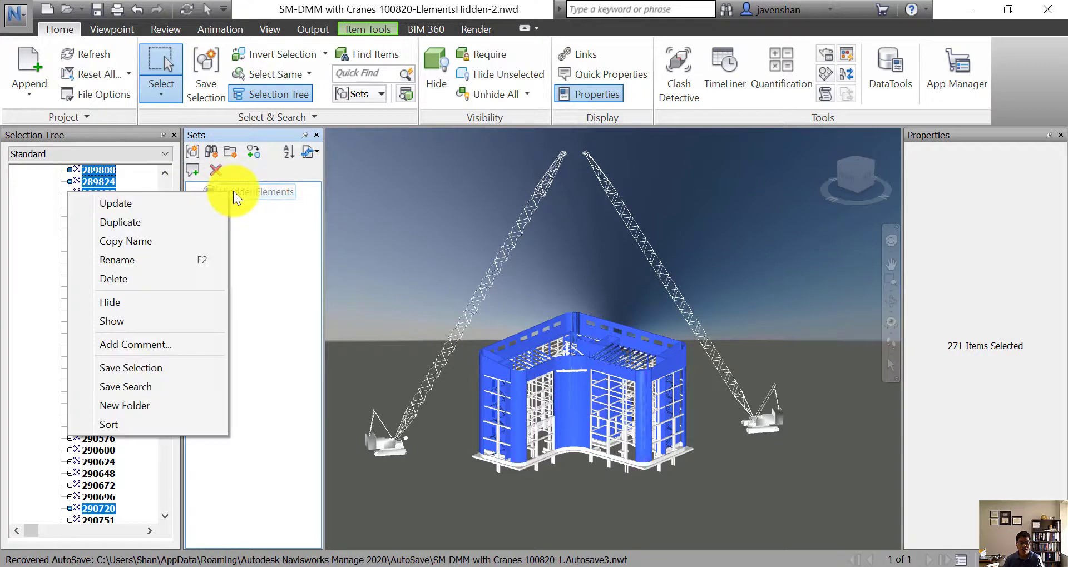
left_click(154, 302)
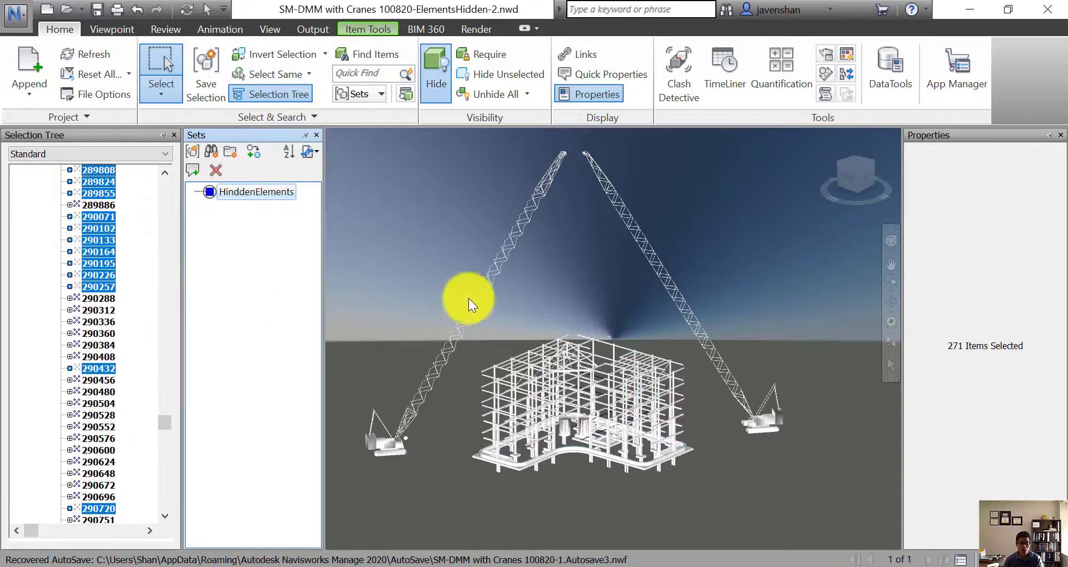
left_click(389, 257)
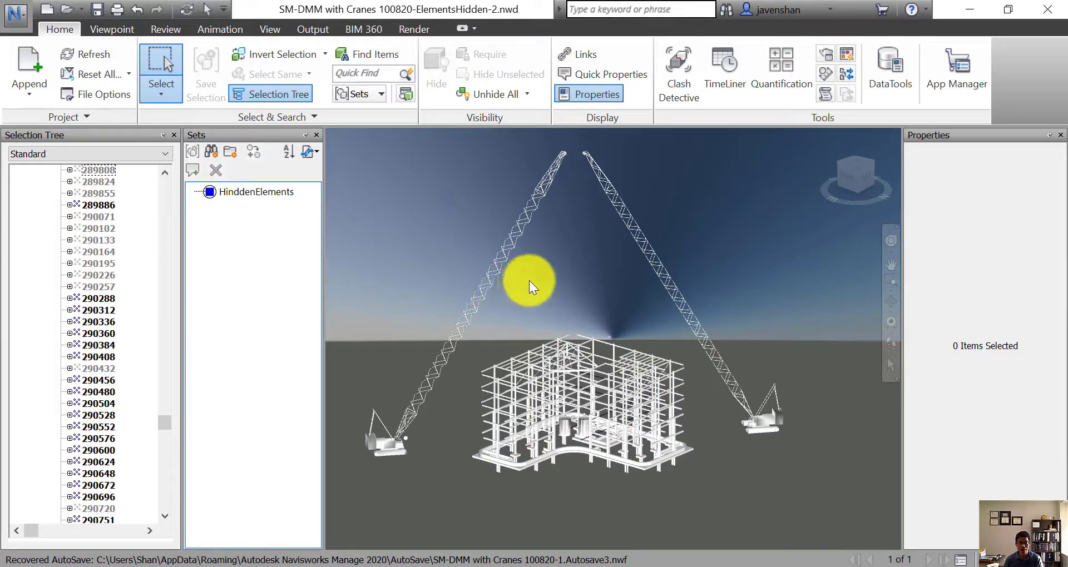
Examine the exposed building frame and the two cranes from different distances and angles.
scroll(542, 281, "down", 4)
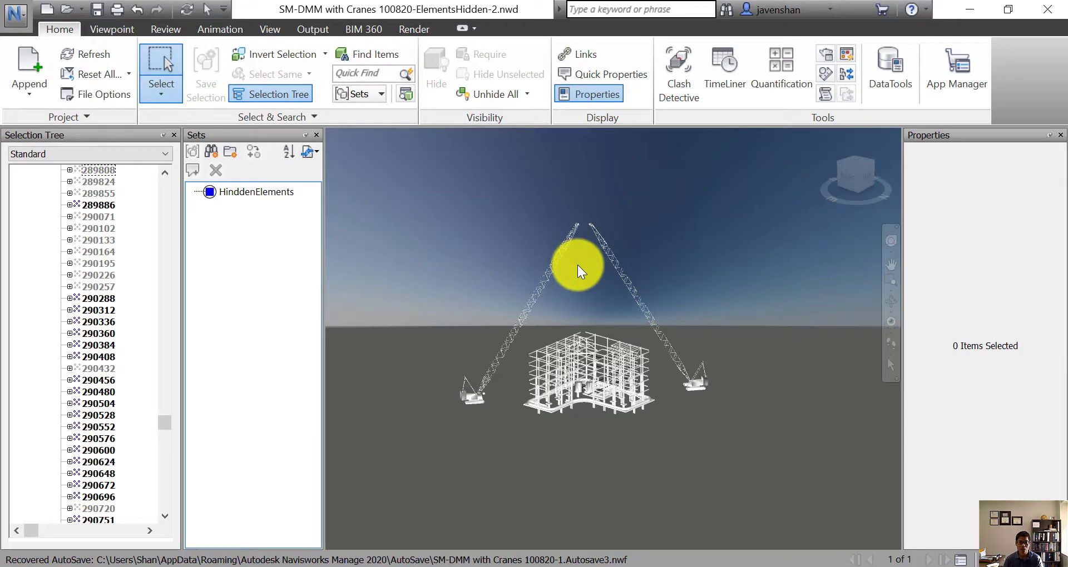
scroll(556, 403, "up", 5)
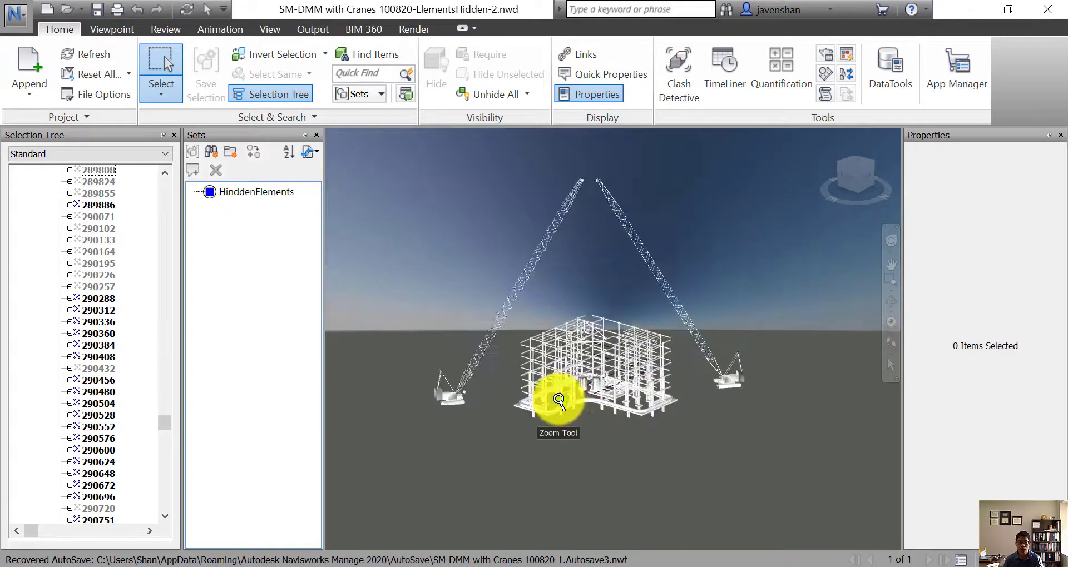
scroll(571, 404, "down", 4)
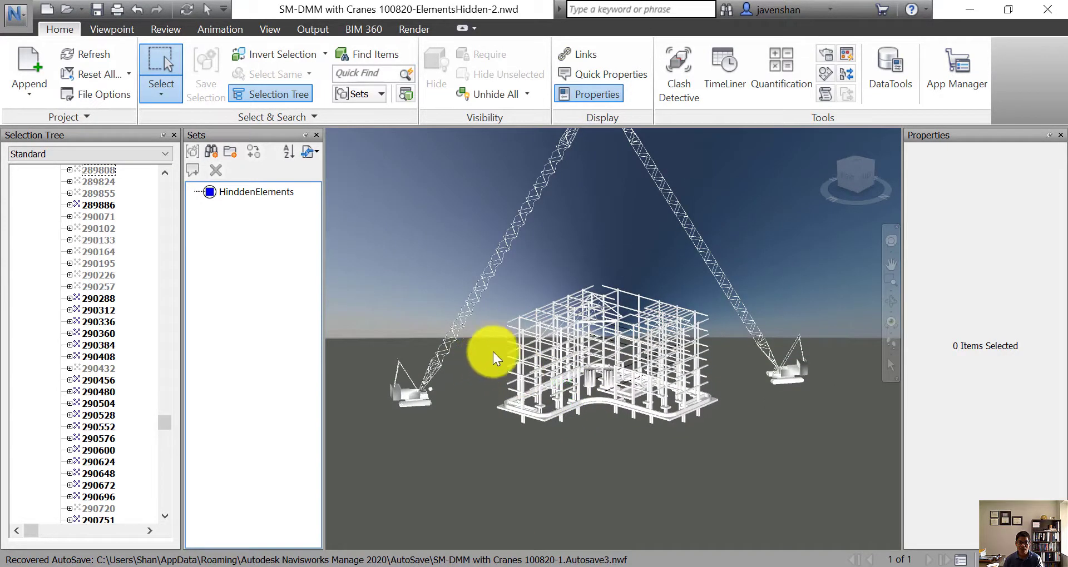
scroll(587, 430, "up", 4)
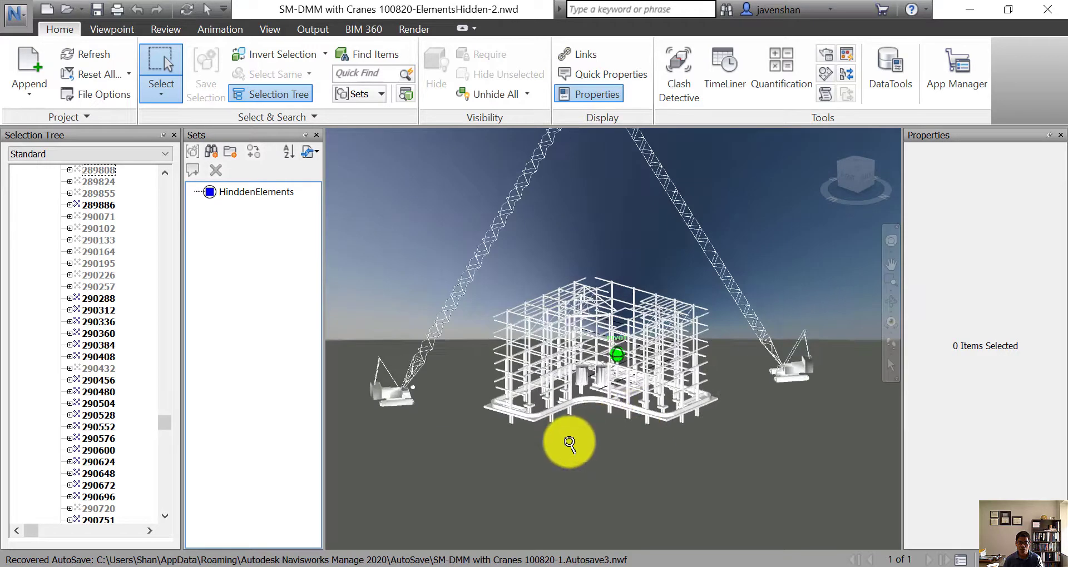
middle_click_drag(564, 439, 567, 382)
left_click(890, 301)
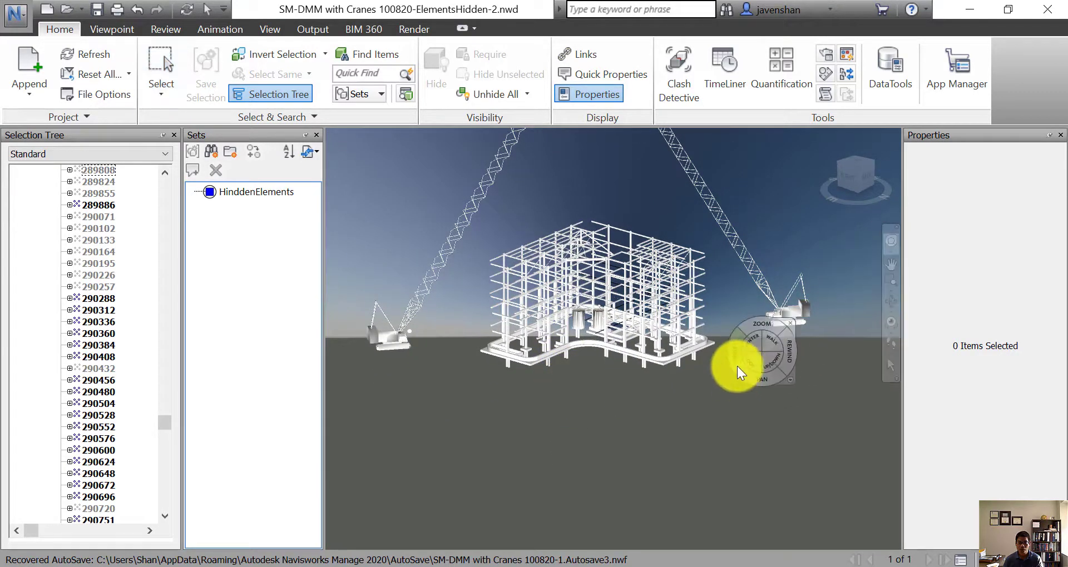
mouse_move(736, 366)
left_mouse_down()
mouse_move(735, 340)
mouse_move(734, 353)
mouse_move(751, 357)
left_mouse_up()
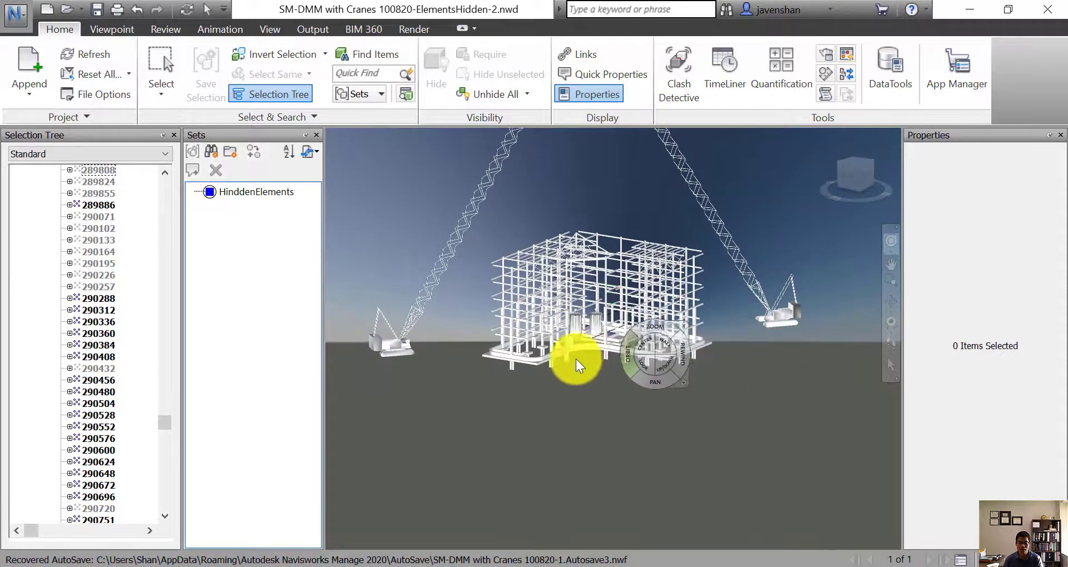
left_click_drag(639, 355, 535, 342)
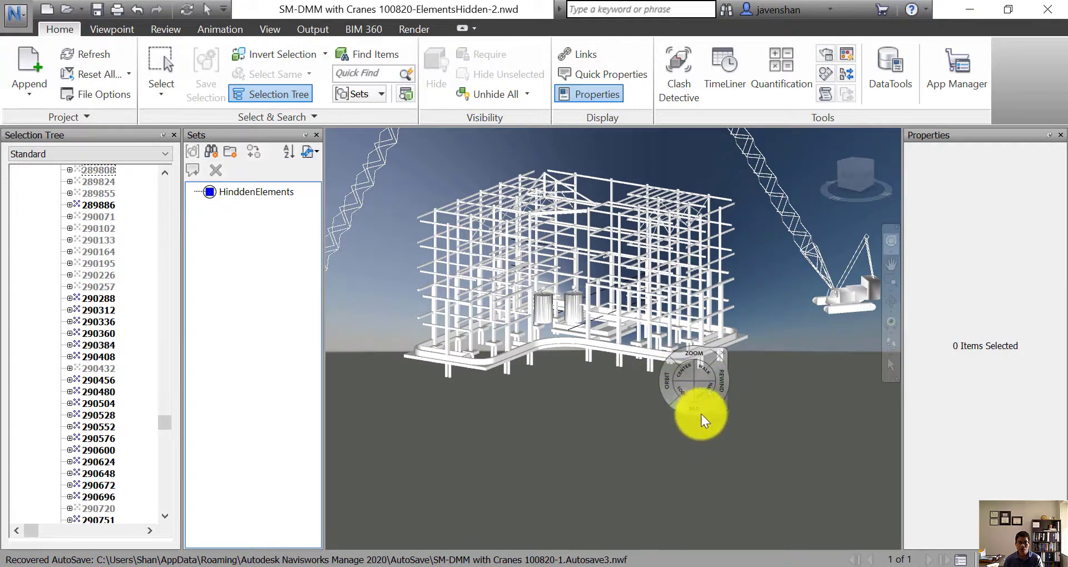
middle_click_drag(599, 372, 635, 439)
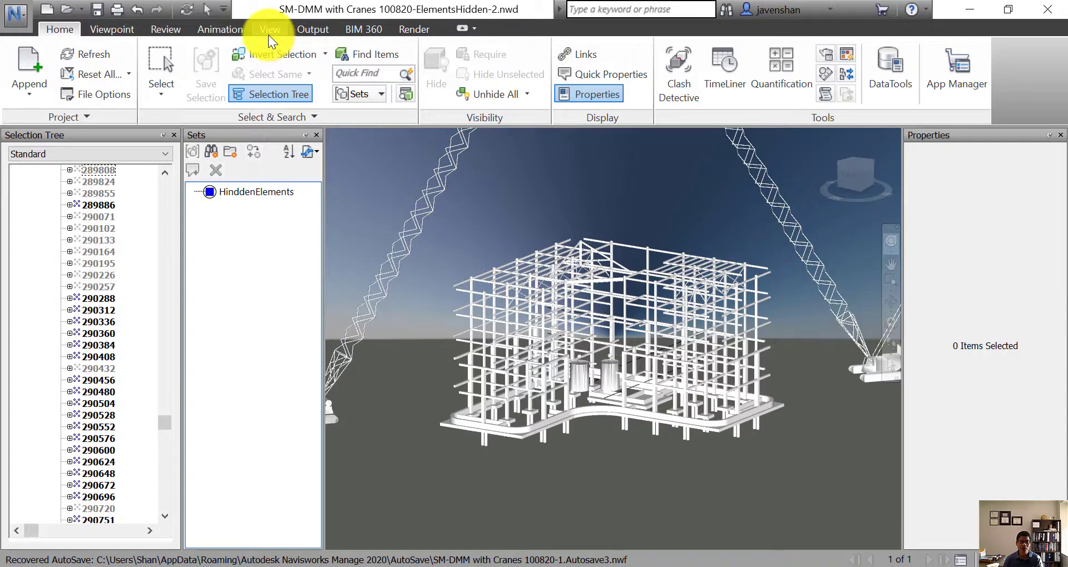
Switch the viewpoint's camera projection from orthographic to perspective.
left_click(114, 26)
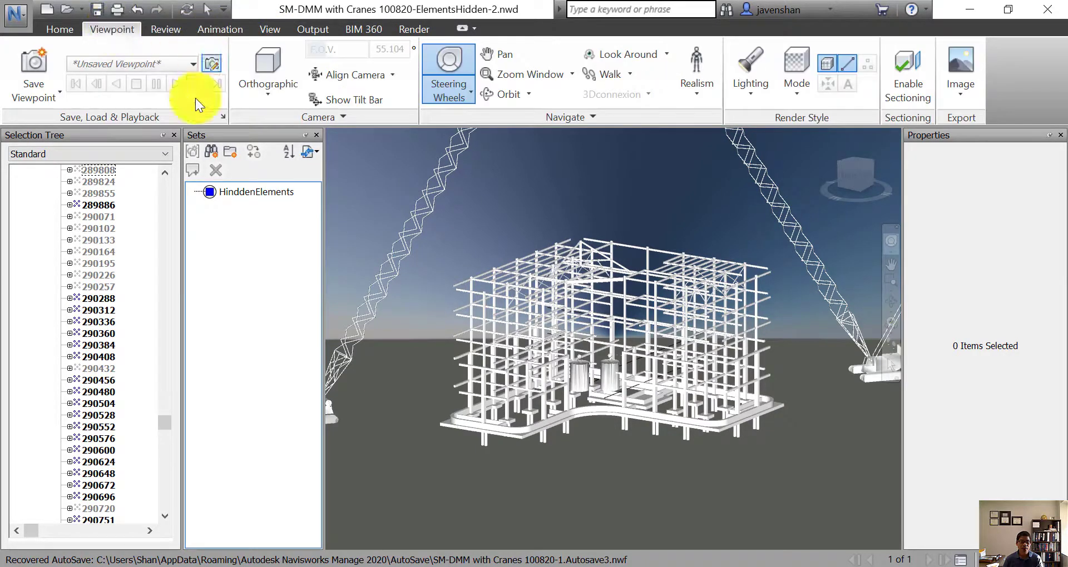
left_click(267, 92)
left_click(265, 125)
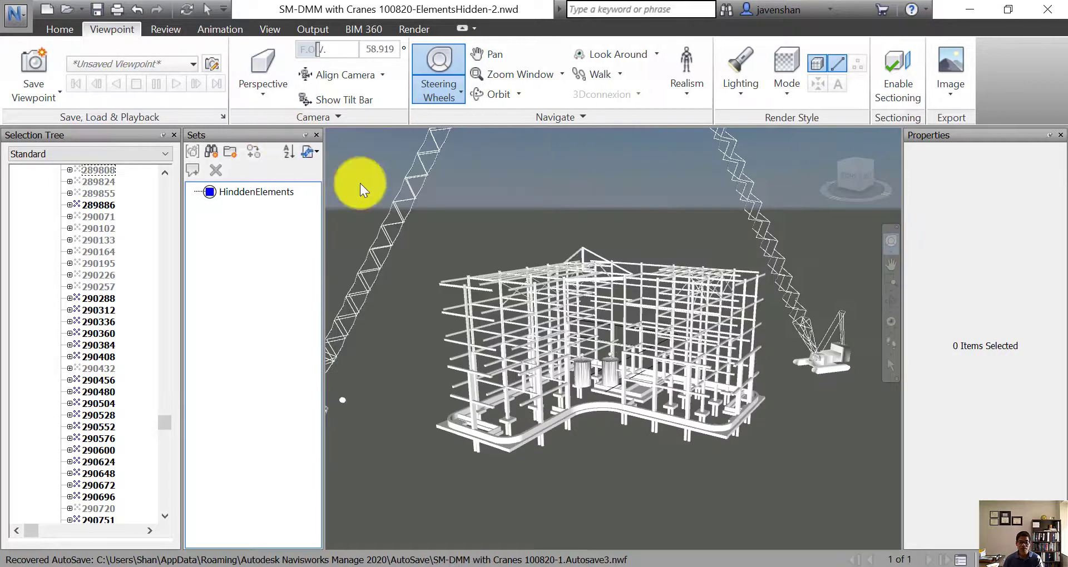
Switch the viewpoint's camera projection back to orthographic after viewing the frame and cranes in perspective.
middle_click_drag(583, 298, 602, 272)
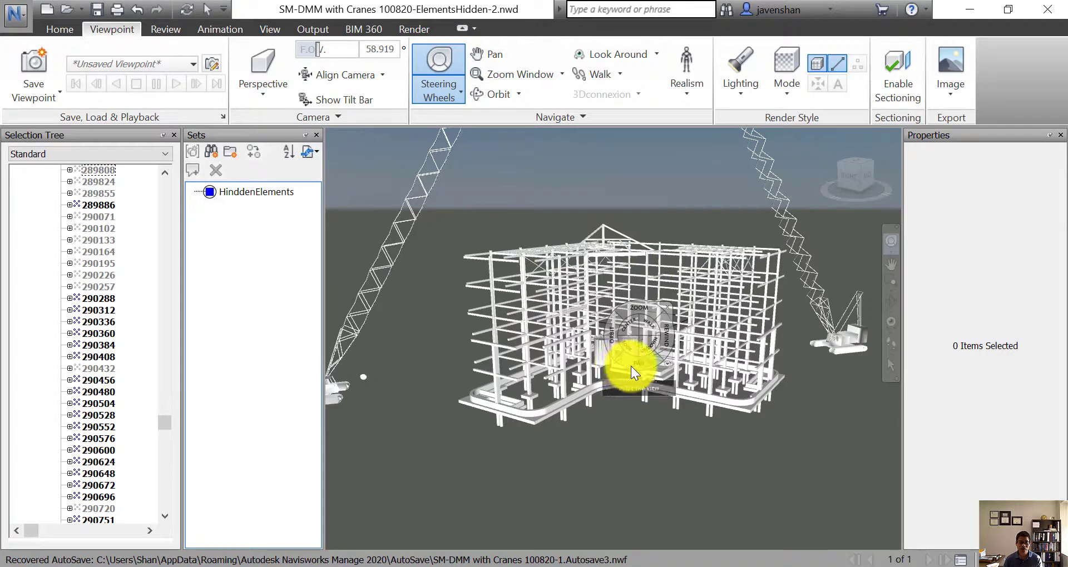
left_click(892, 241)
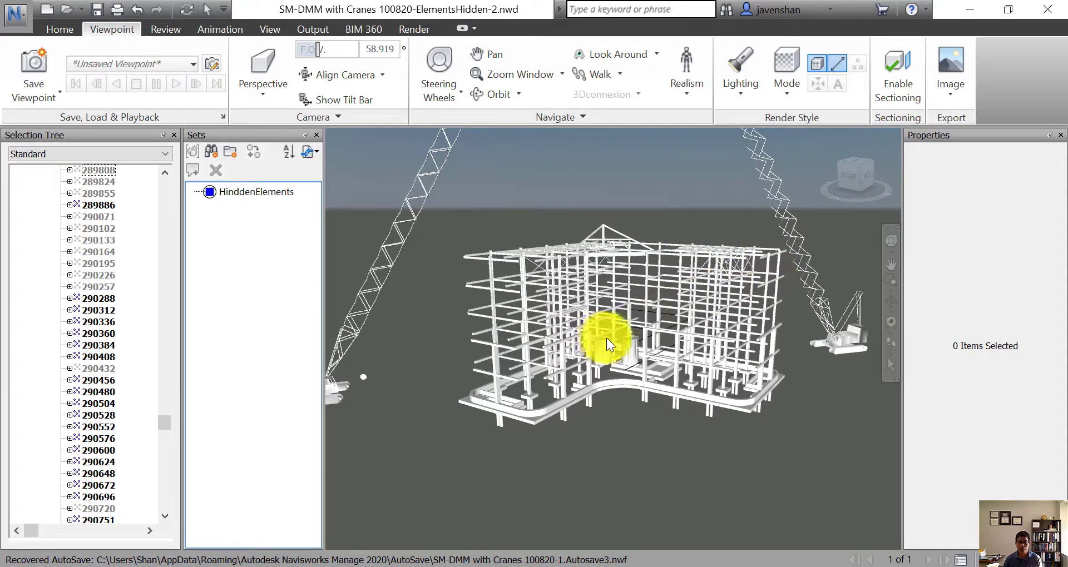
left_click(891, 241)
left_click_drag(680, 310, 817, 310)
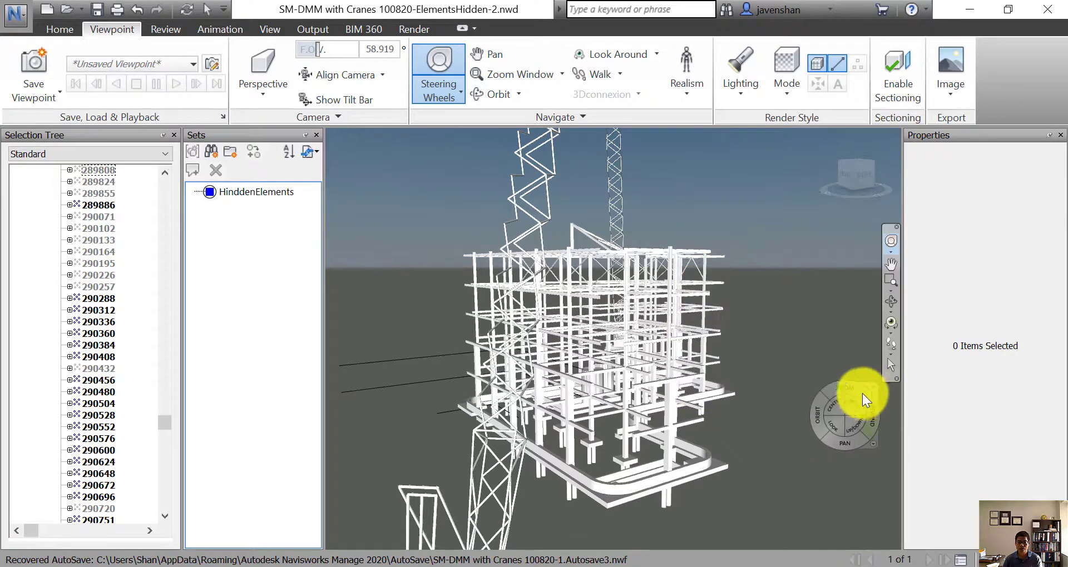
left_click(262, 93)
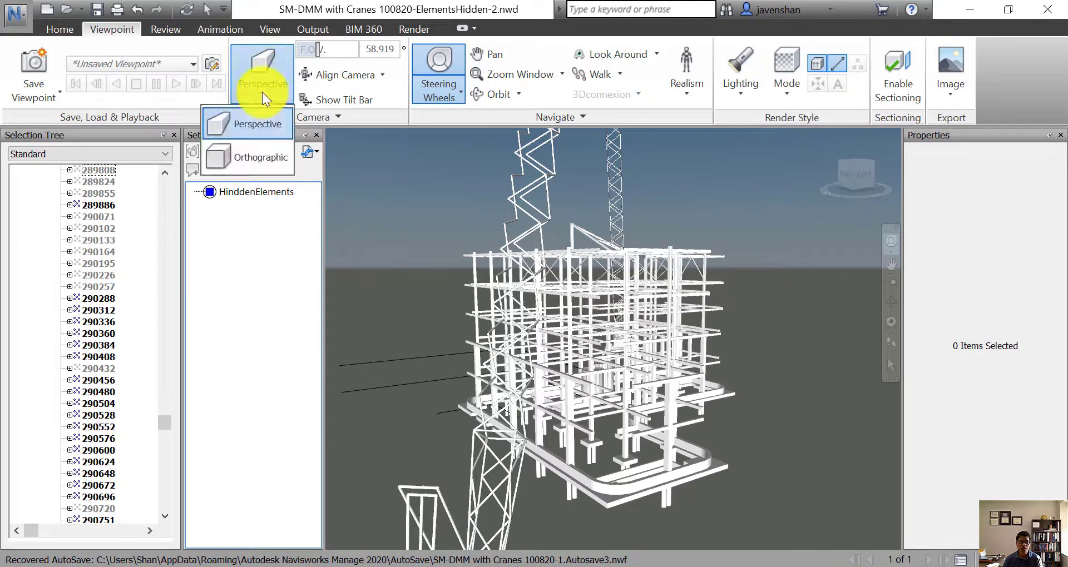
left_click(255, 159)
Orient the model to a straight-on elevation view with the building frame centred between the two cranes.
scroll(656, 333, "up", 4)
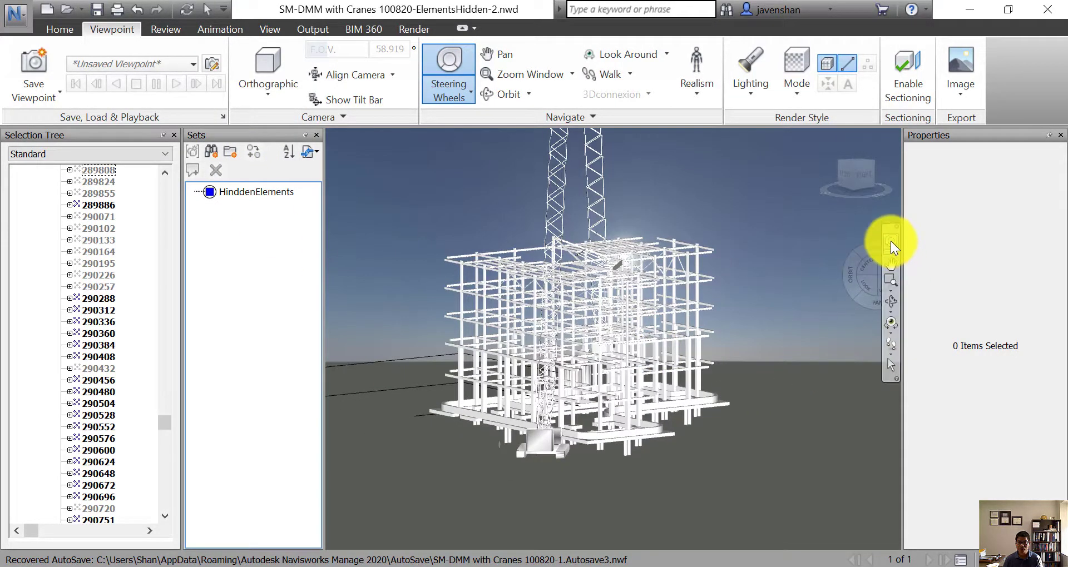
left_click(889, 245)
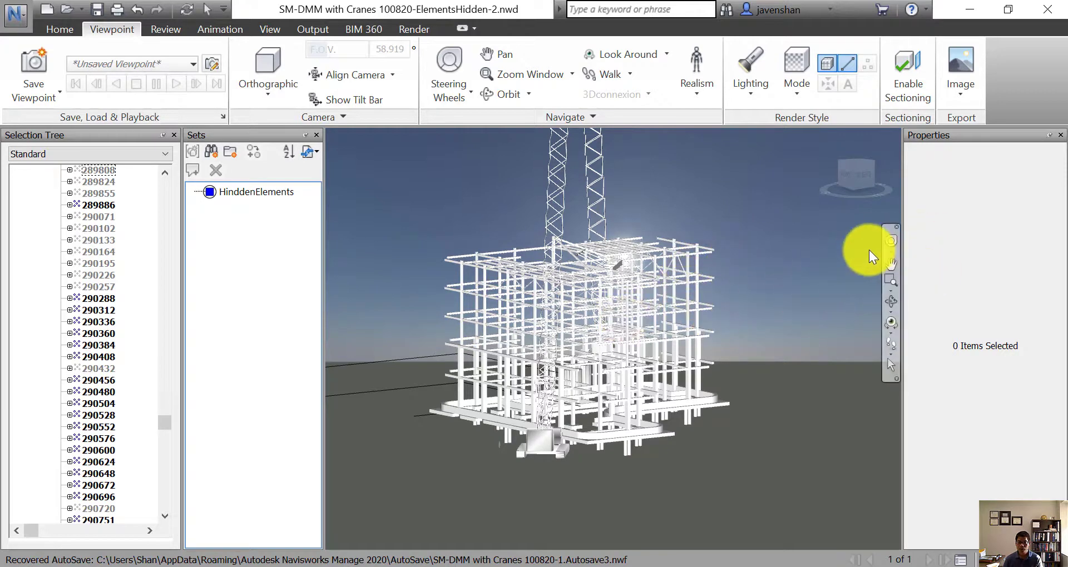
left_click(863, 182)
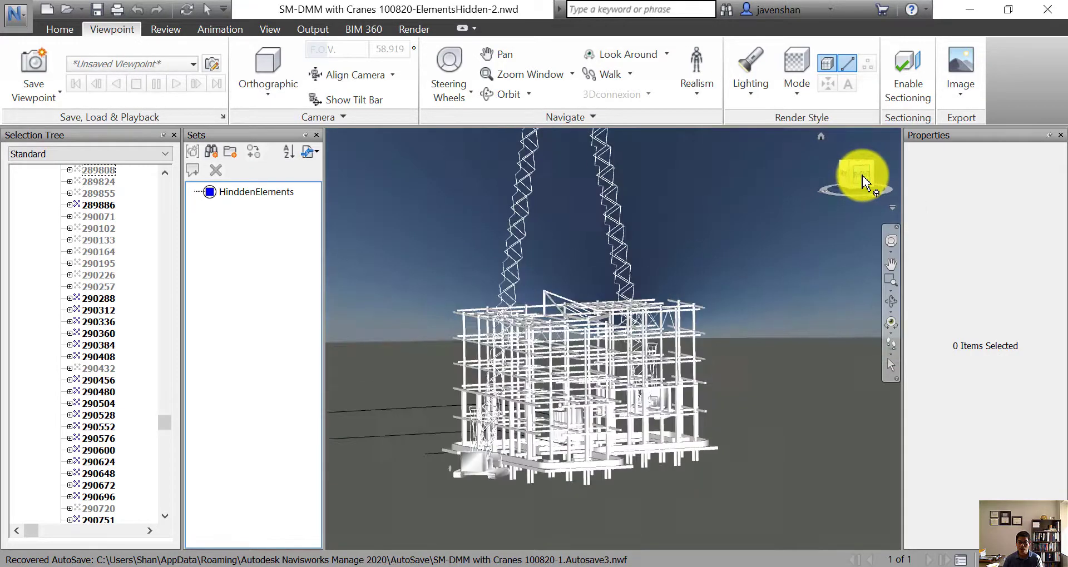
middle_click_drag(618, 484, 622, 408)
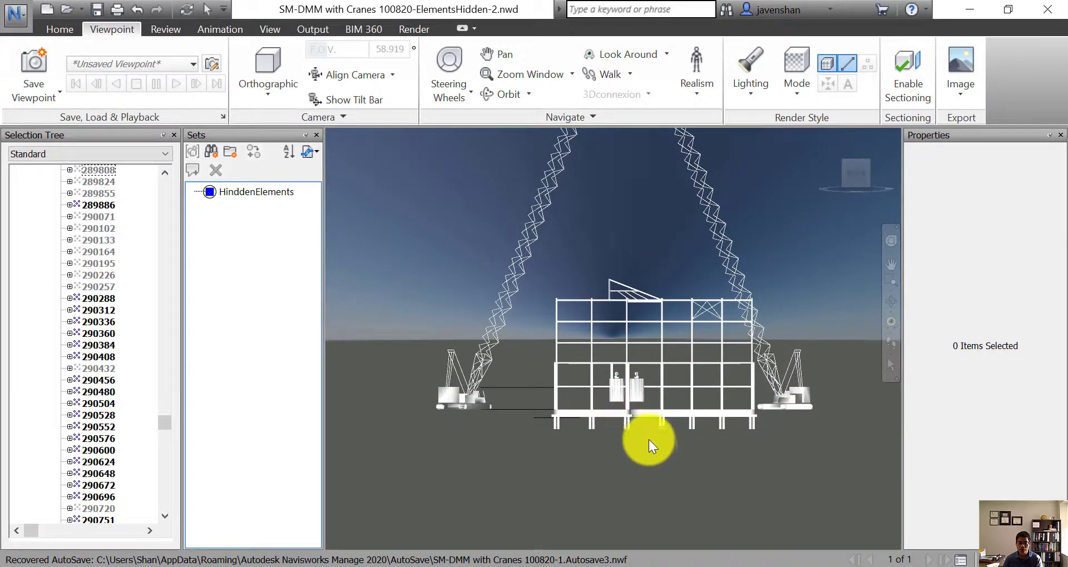
scroll(599, 450, "up", 1)
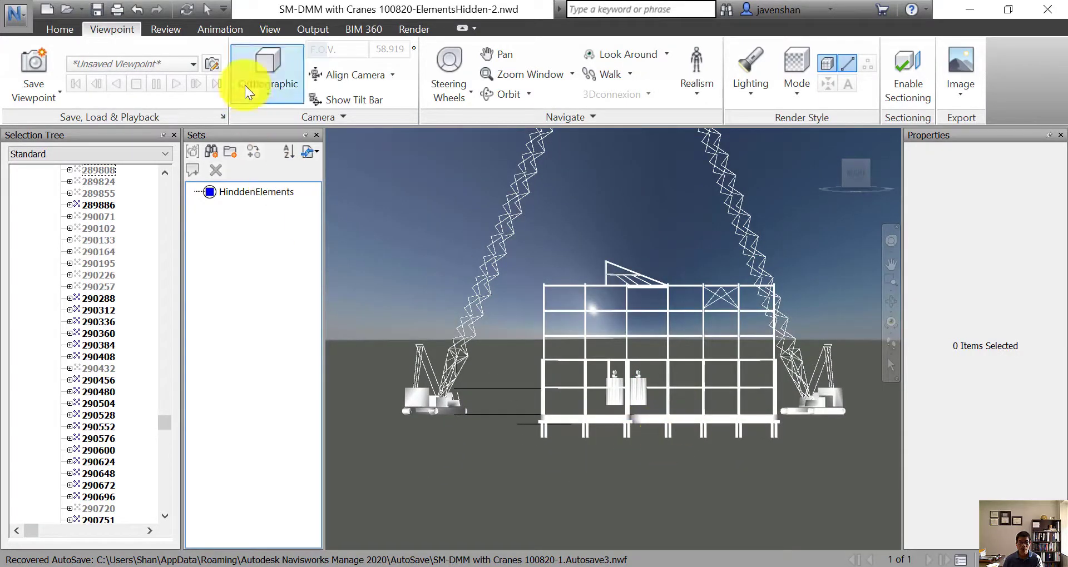
Use Select Box to select all foundation elements along the base of the building.
left_click(62, 30)
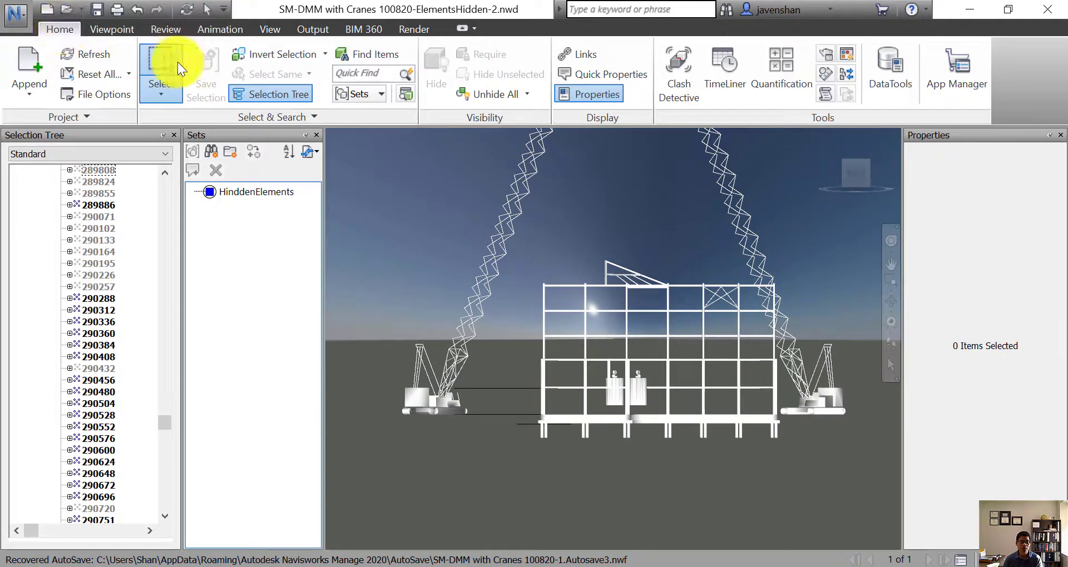
left_click(160, 92)
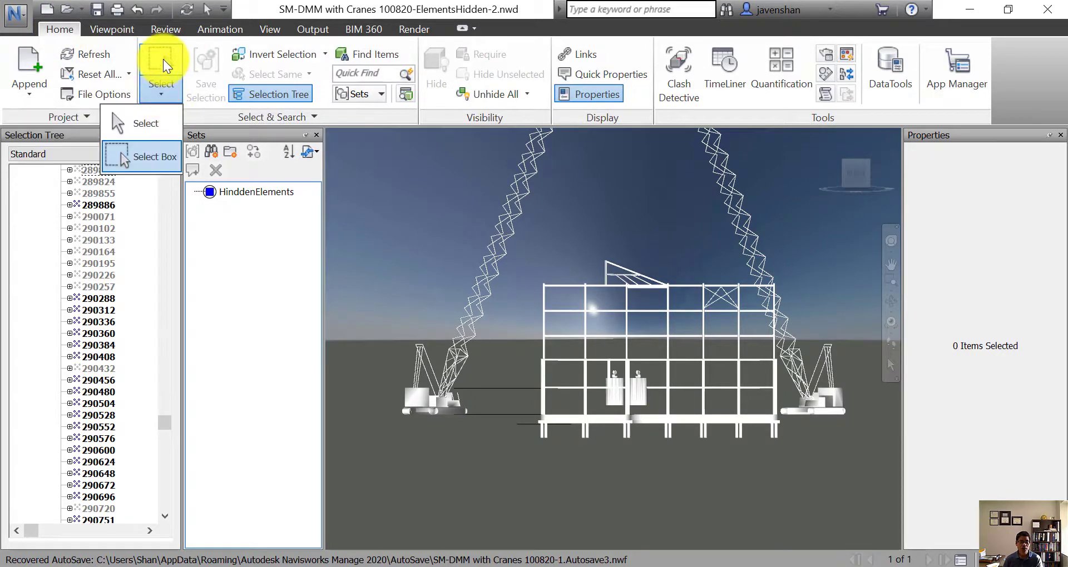
left_click(149, 160)
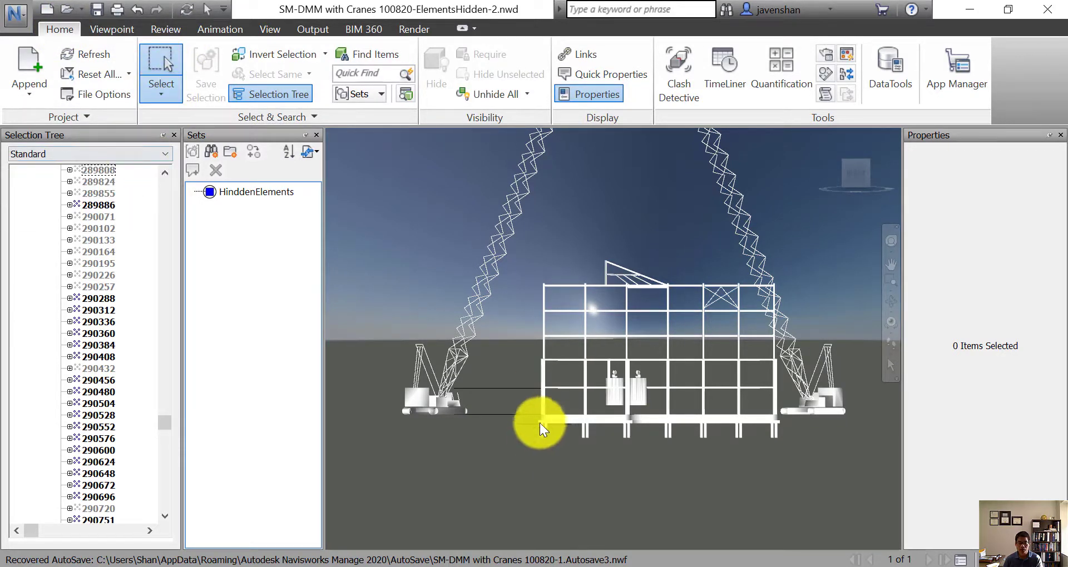
left_click_drag(528, 406, 781, 466)
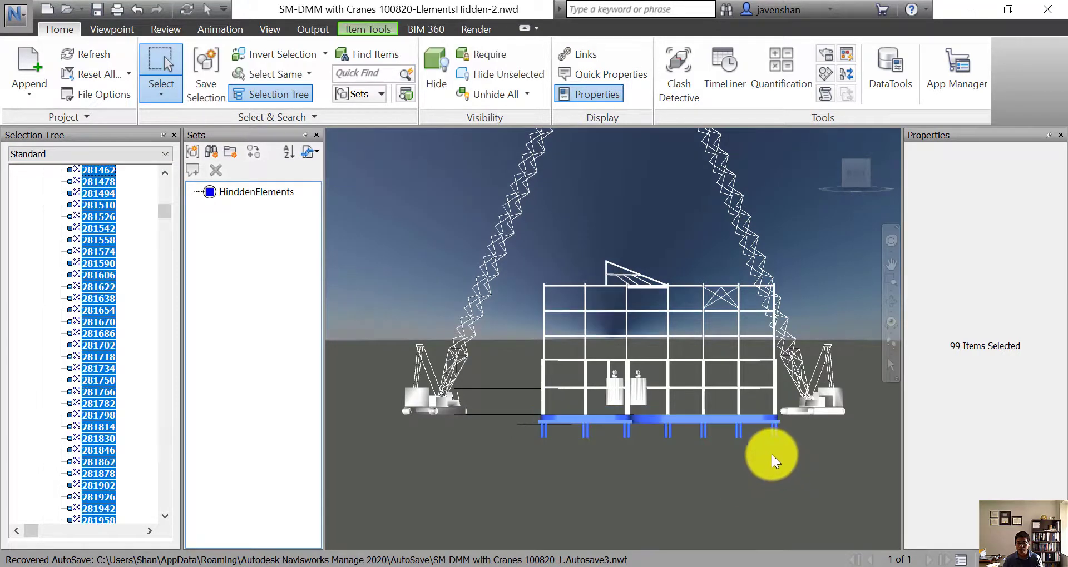
Save the selected foundation elements as a selection set named Foundation.
left_click(889, 242)
left_click_drag(855, 278, 726, 303)
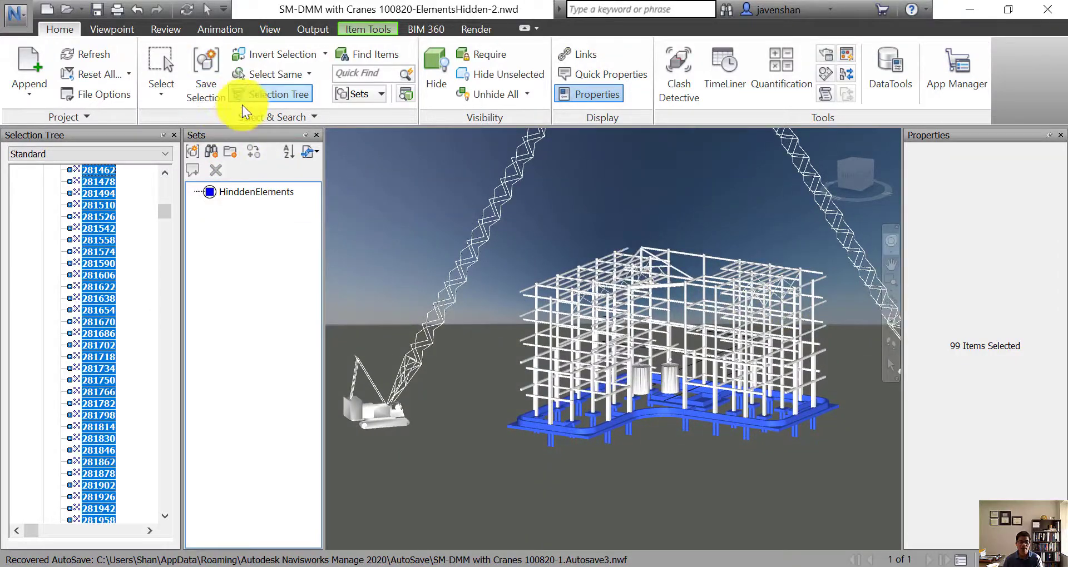
left_click(204, 88)
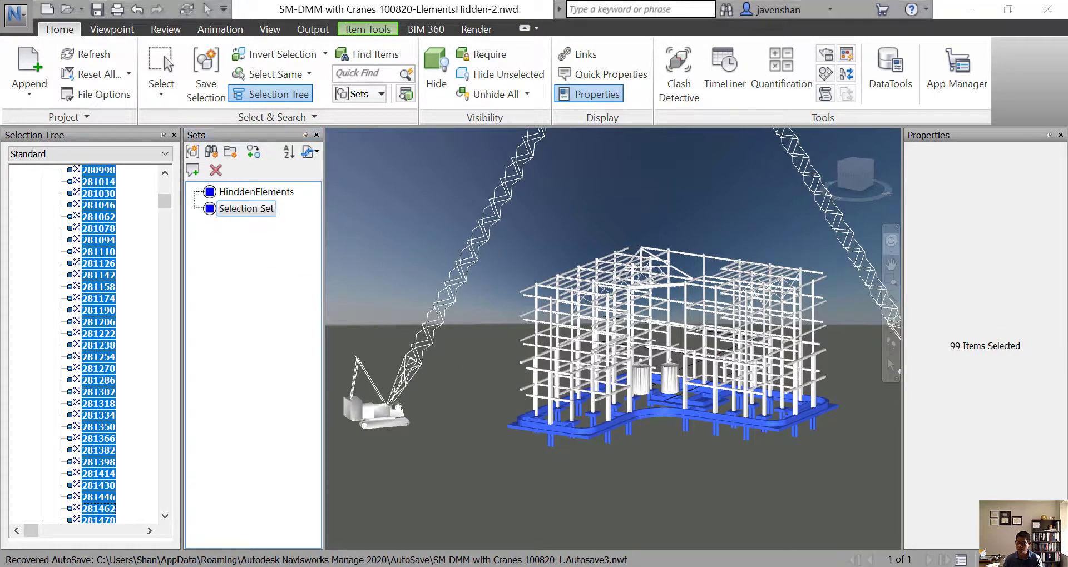
left_click(243, 207)
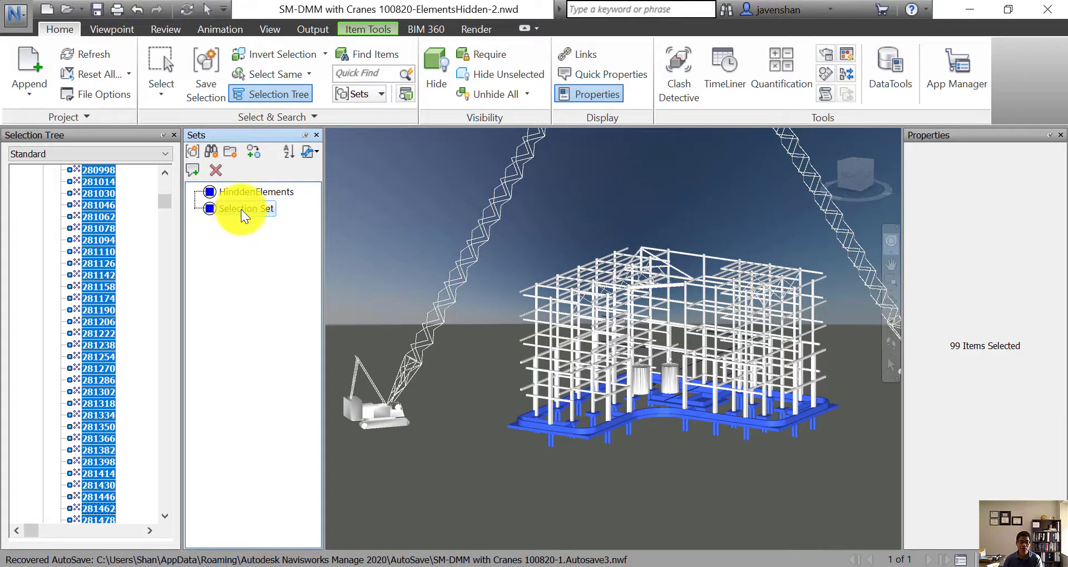
right_click(241, 208)
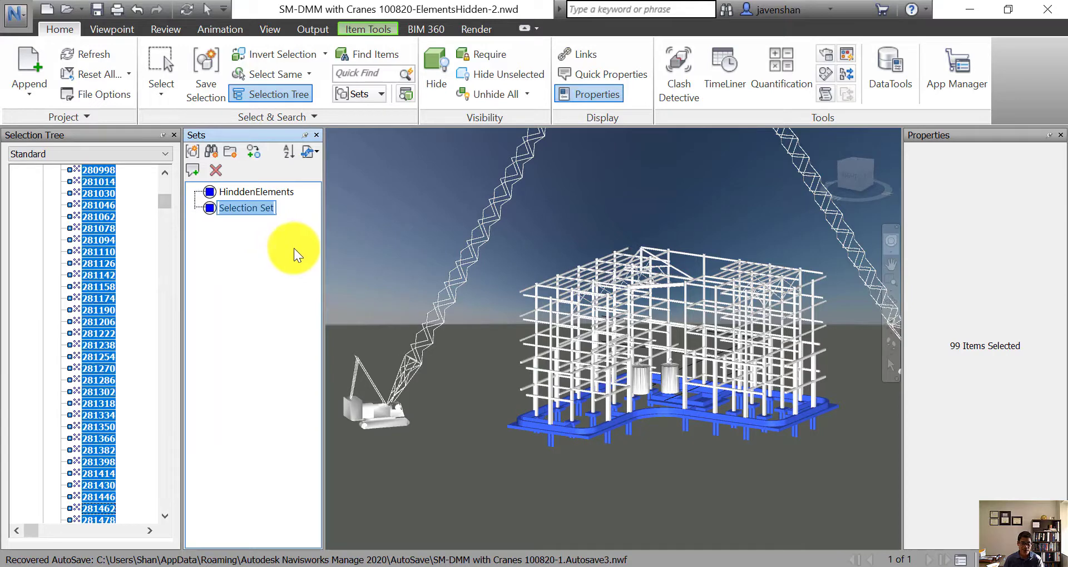
type("Foundation")
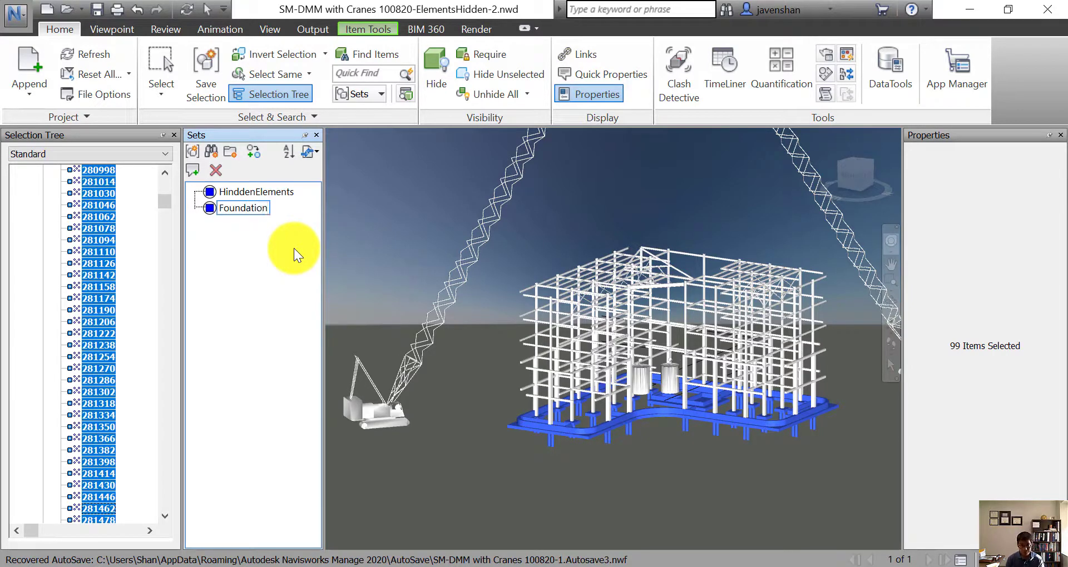
key("Return")
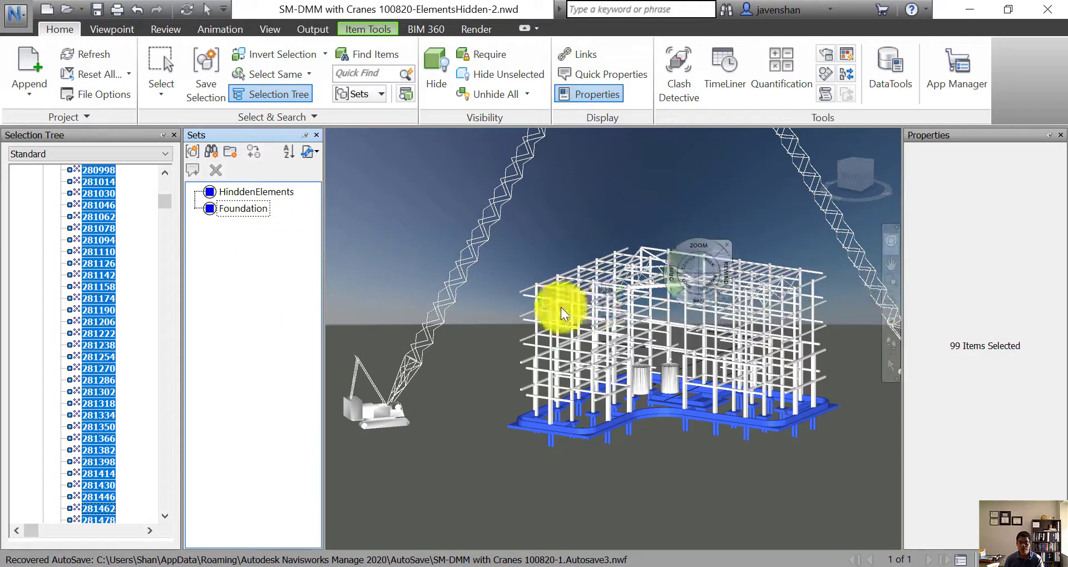
Hide the elements of the Foundation selection set in the model.
right_click(246, 214)
left_click(158, 326)
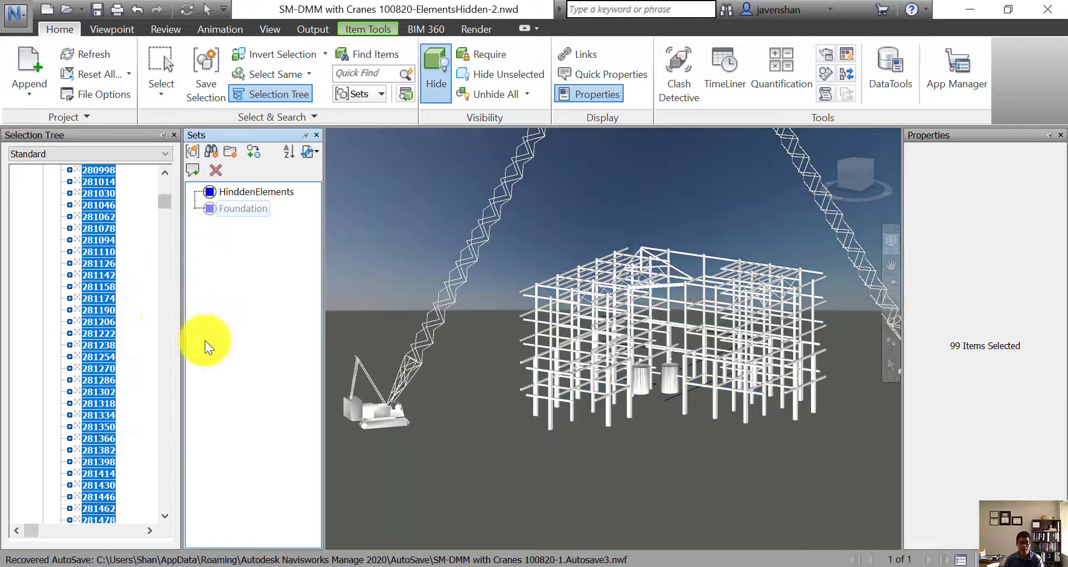
left_click(890, 242)
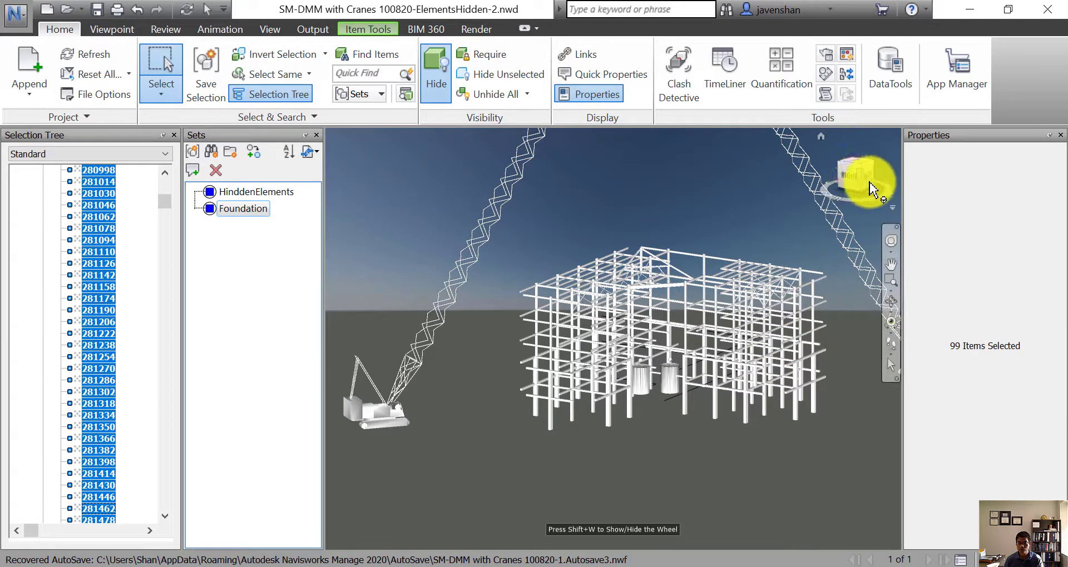
Clear the selection and, in a straight-on elevation view, box-select the columns and beams of the building's lowest storey.
left_click(849, 178)
scroll(779, 310, "down", 4)
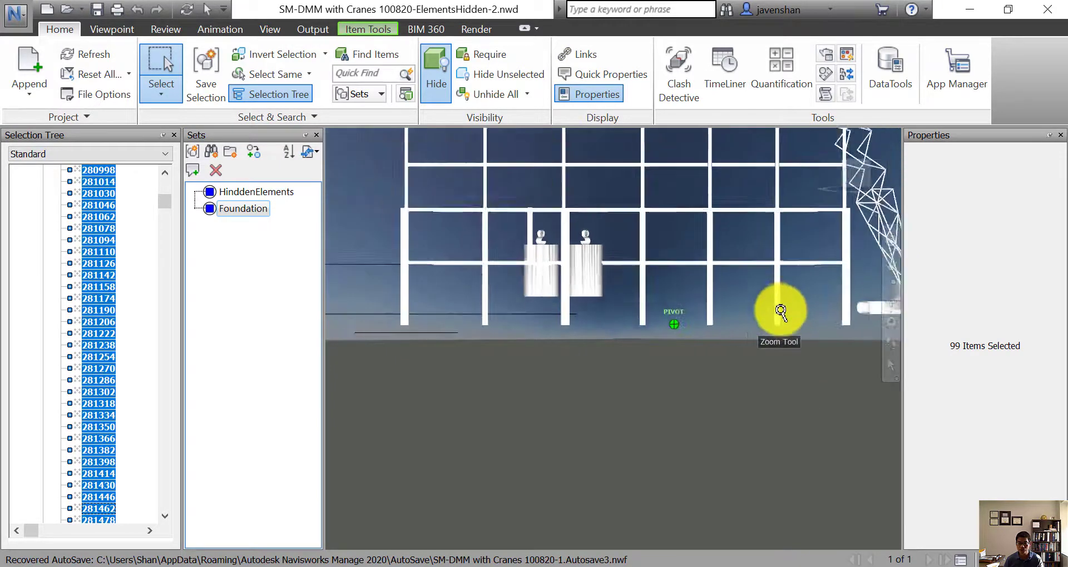
scroll(761, 312, "down", 2)
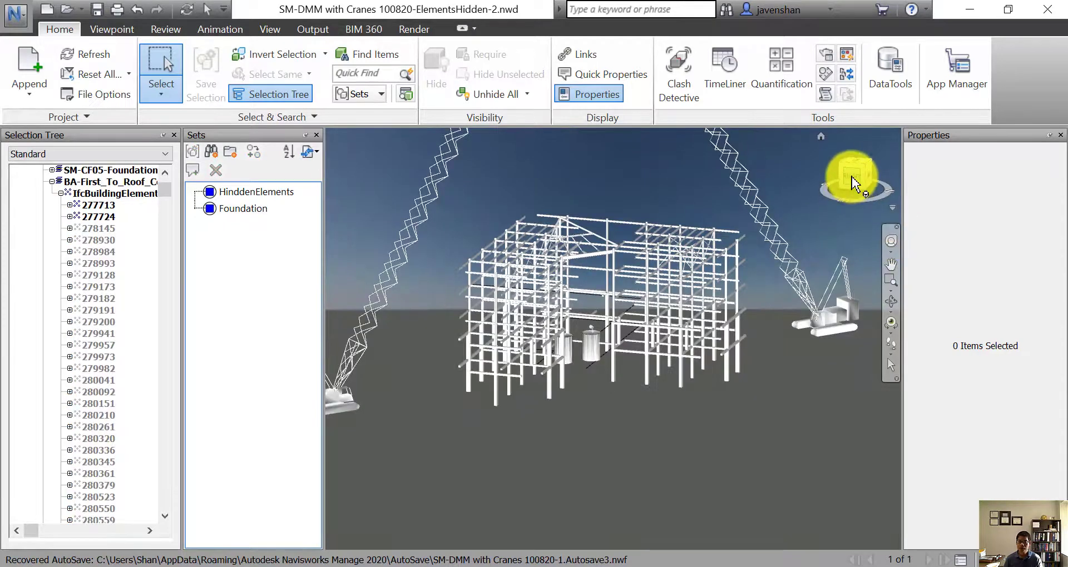
left_click(852, 177)
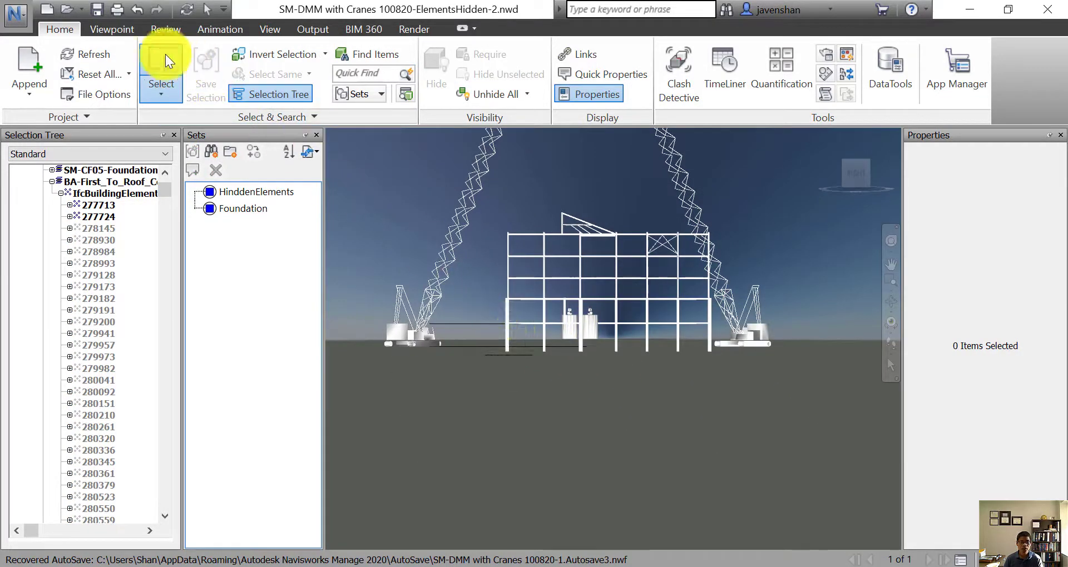
left_click_drag(482, 317, 715, 381)
Save the selected lowest-storey columns and beams as a selection set named First Concrete Structure.
left_click(890, 241)
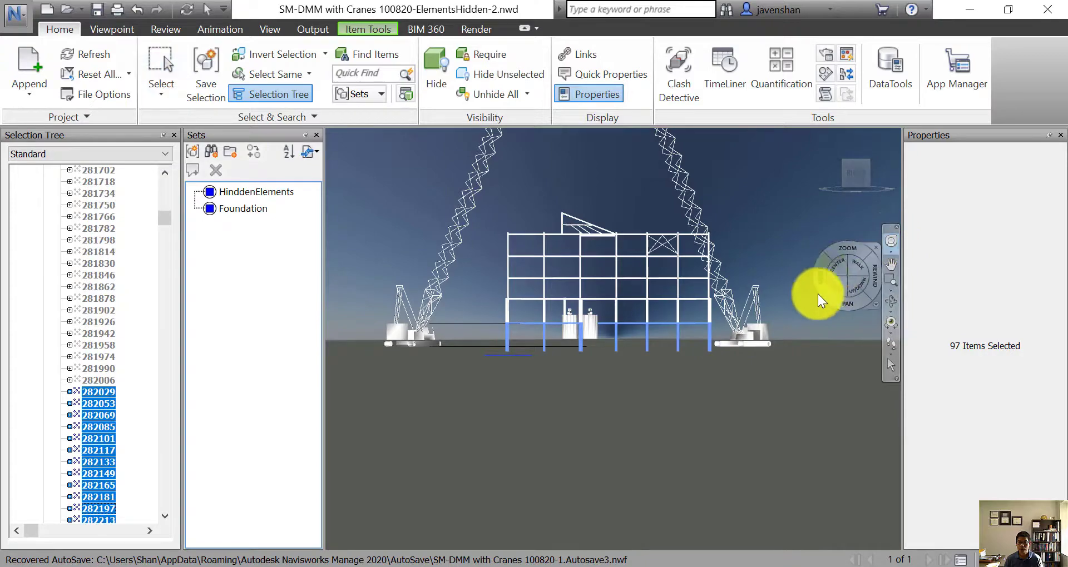
left_click_drag(820, 281, 751, 295)
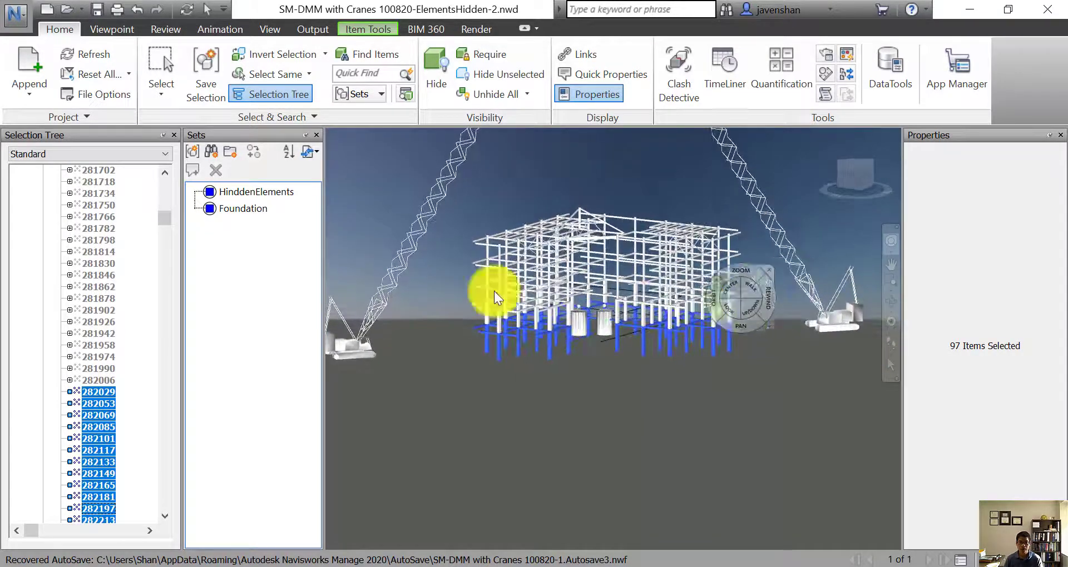
left_click(209, 89)
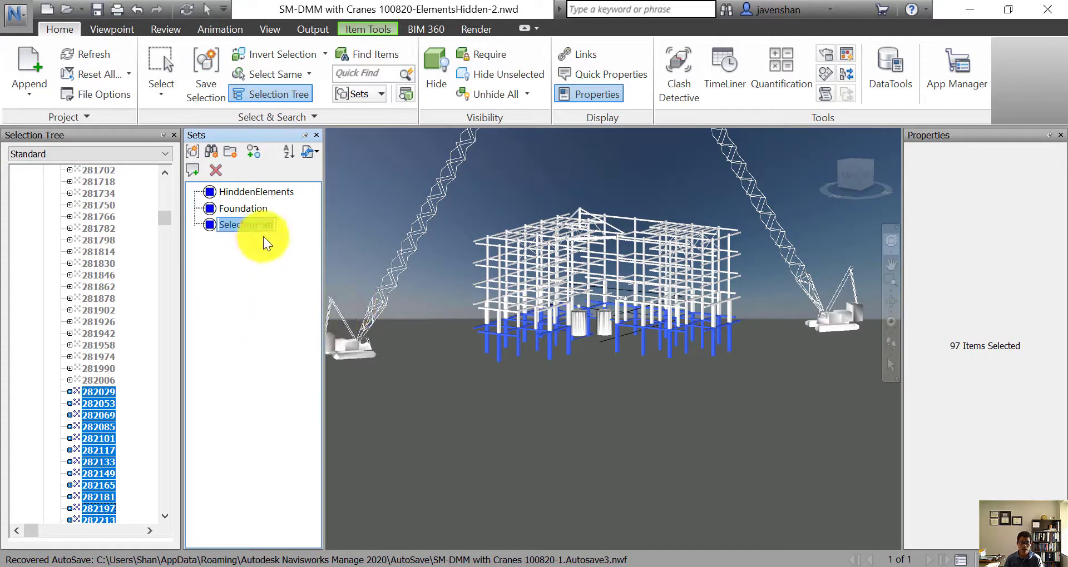
key("BackSpace")
type("Fir")
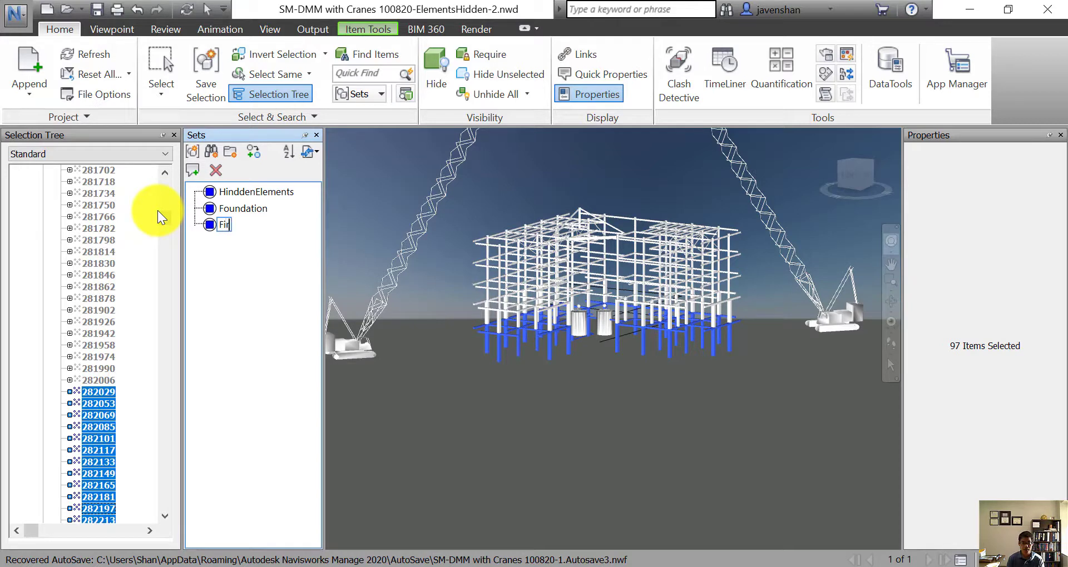
type("st Concrete Stru")
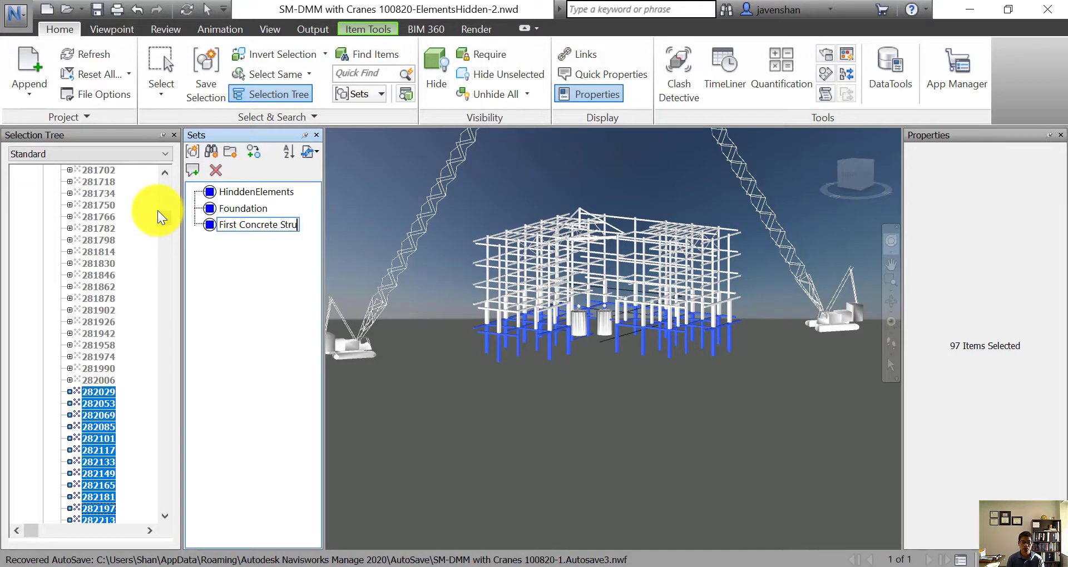
type("cture")
key("Return")
key("shift+w")
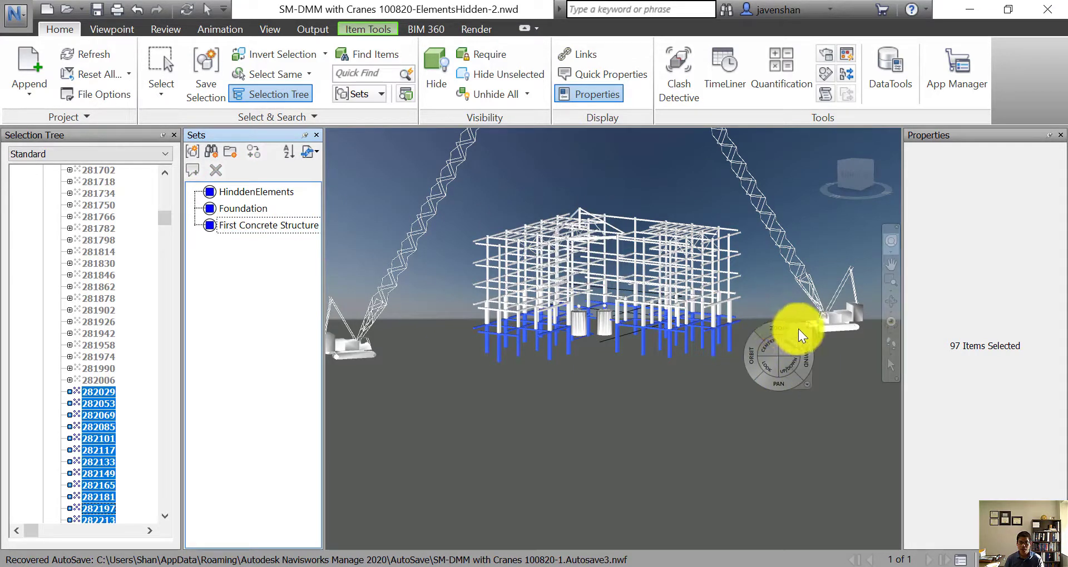
key("shift+w")
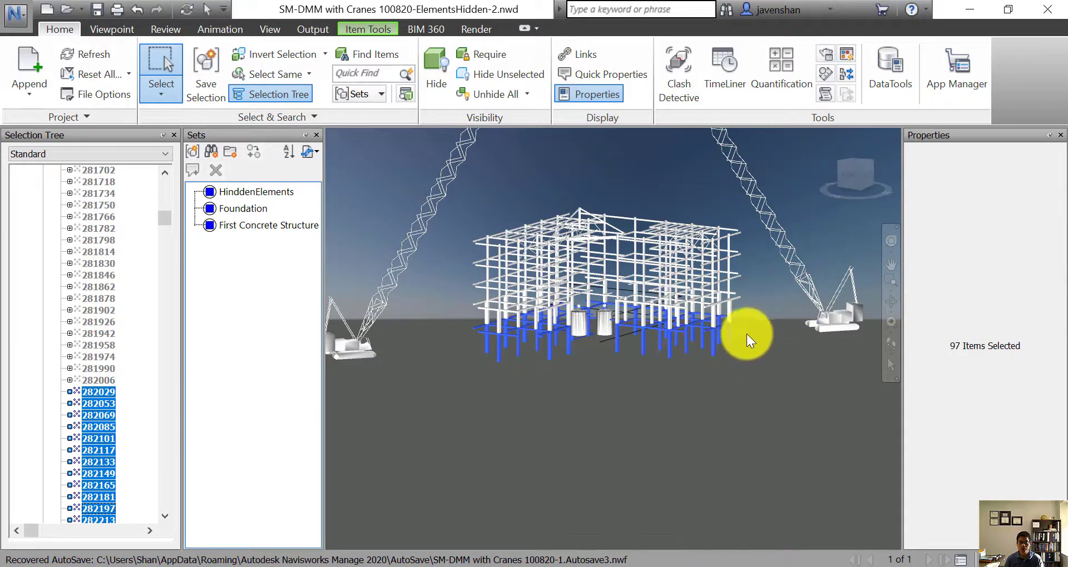
scroll(715, 311, "up", 2)
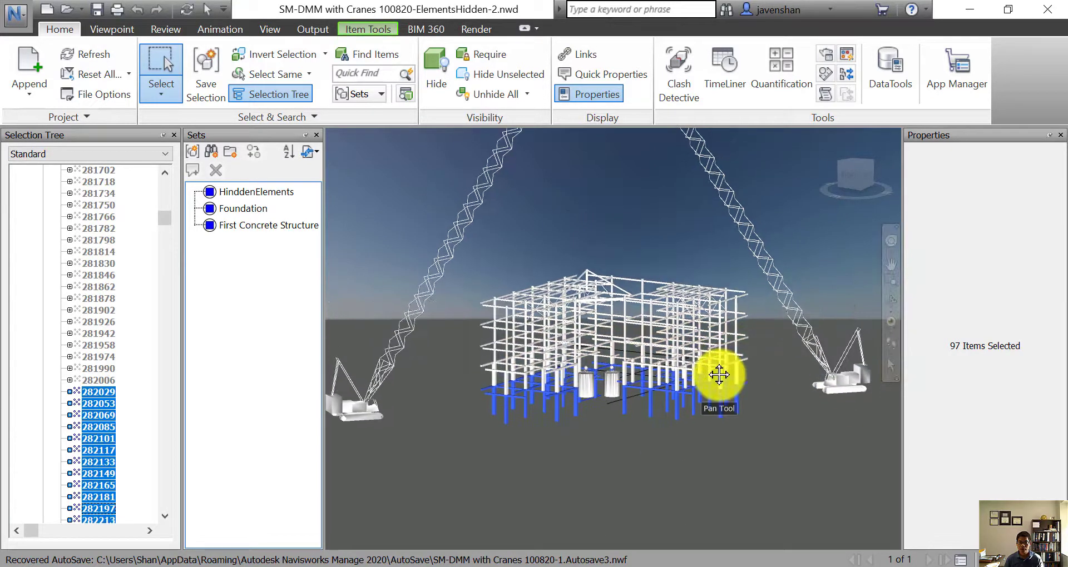